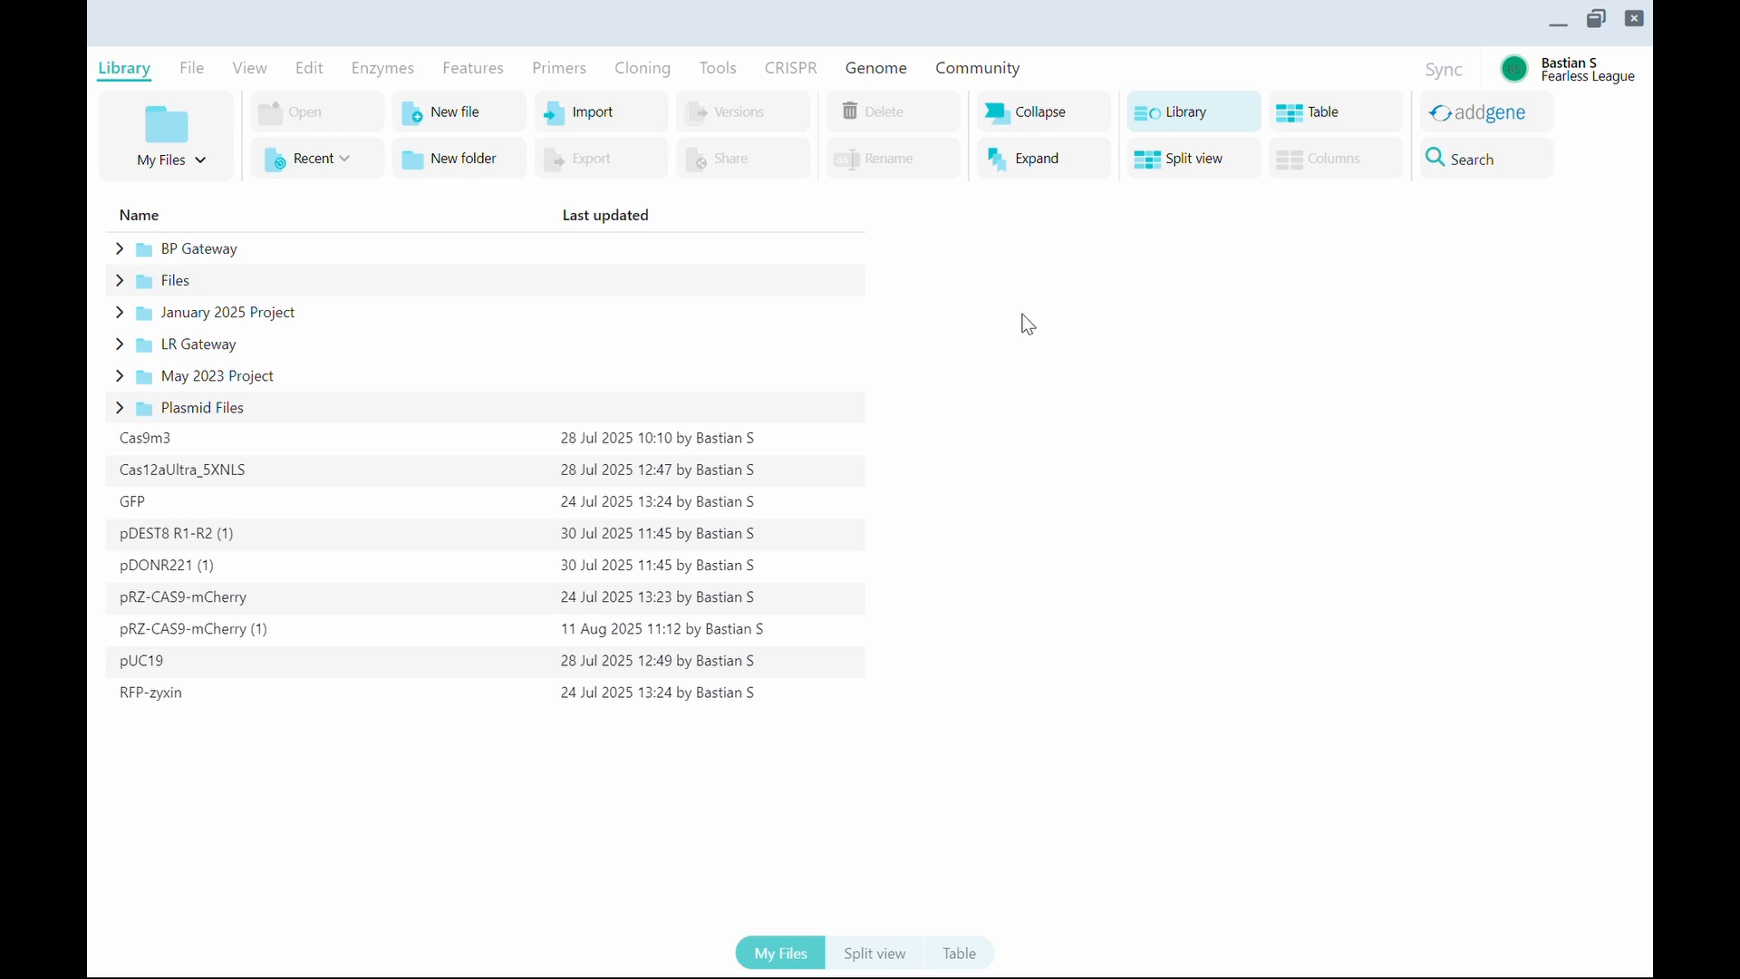
Open the pUC19 file from the library and start a HiFi assembly with it as the vector.
click(473, 668)
click(474, 676)
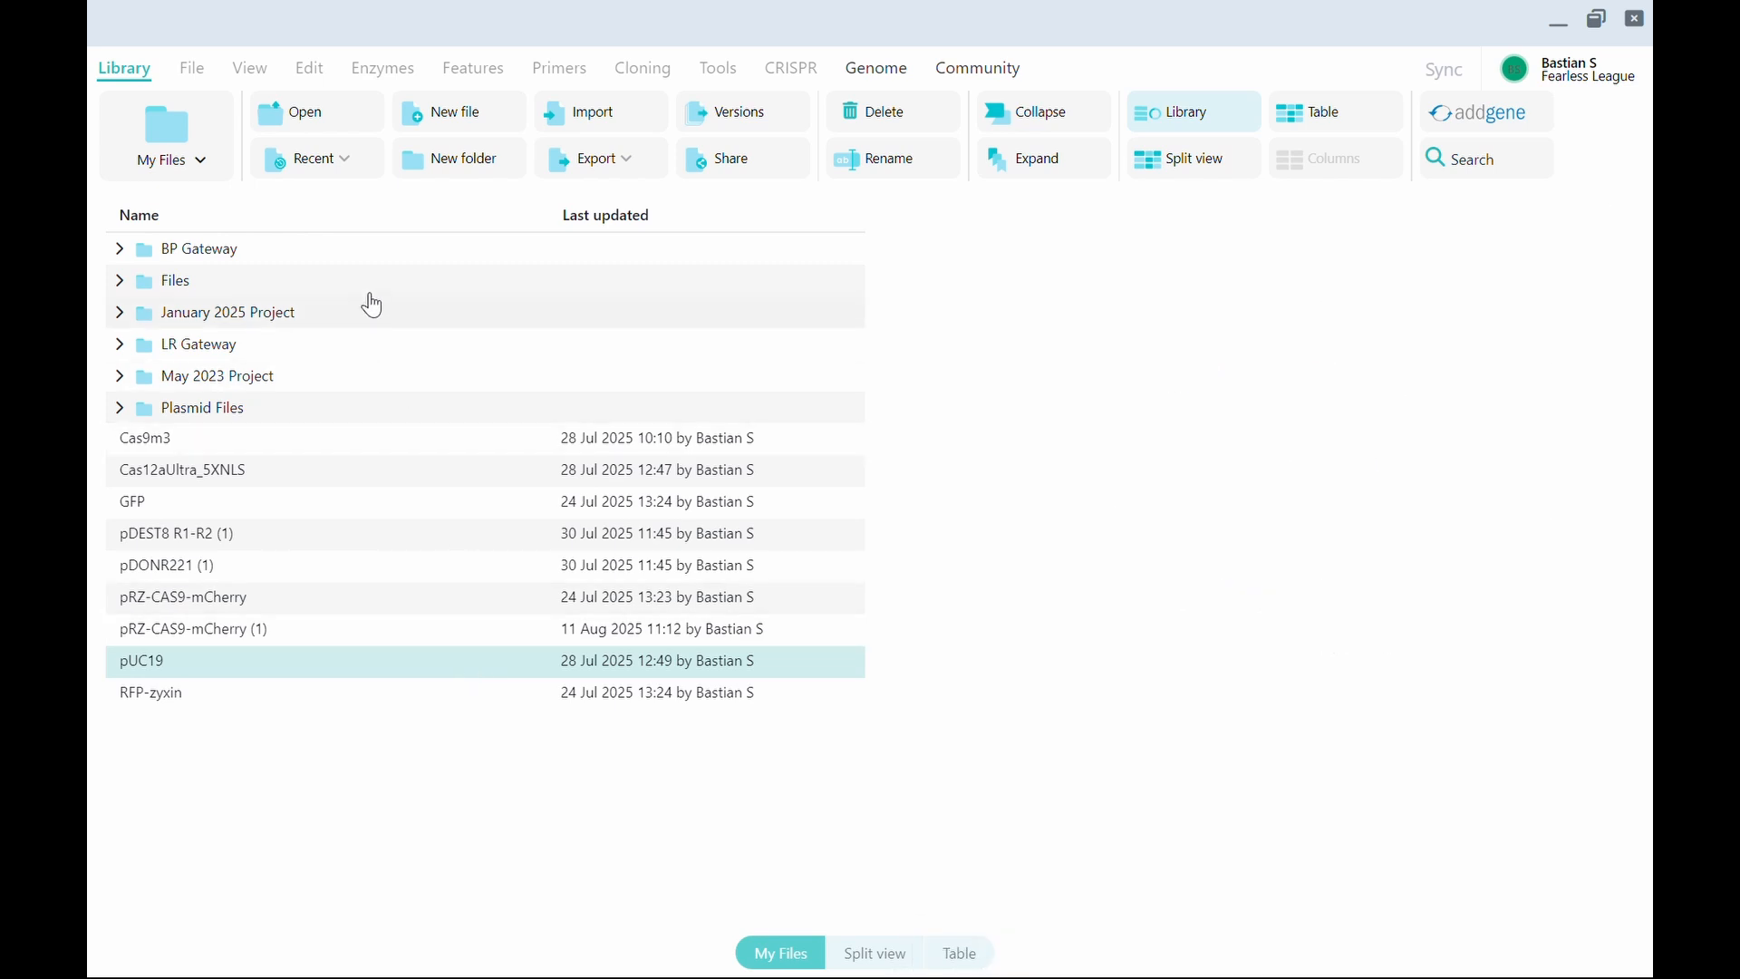
click(341, 123)
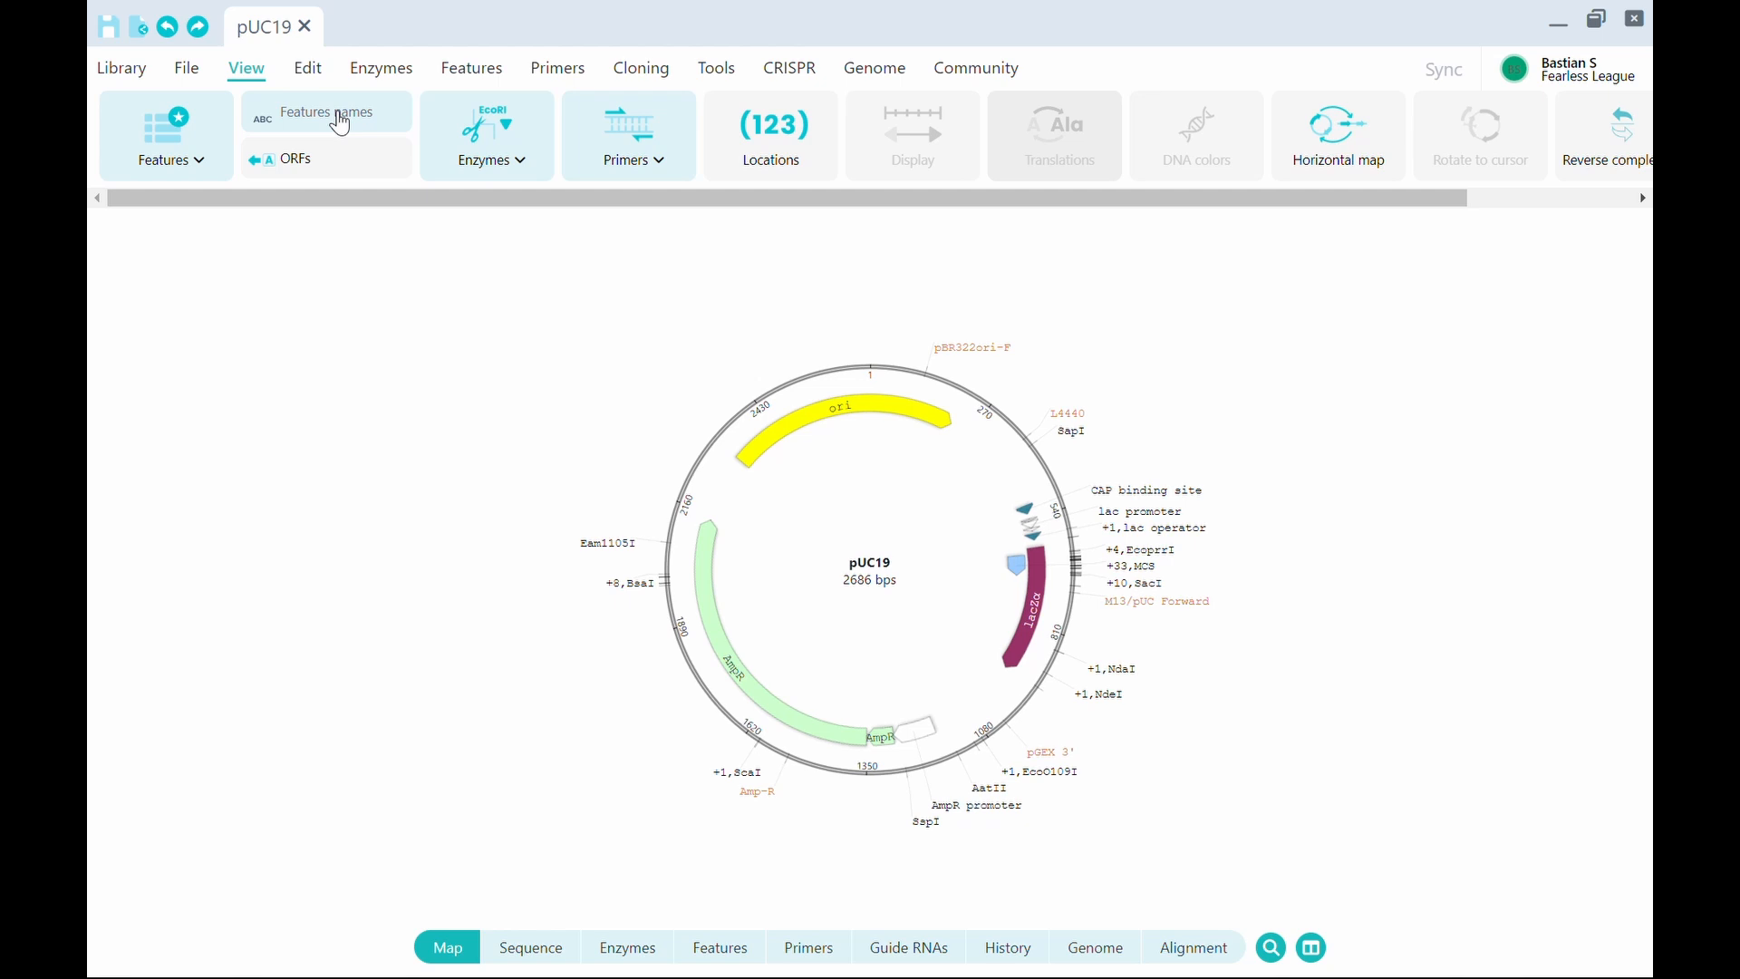
click(637, 78)
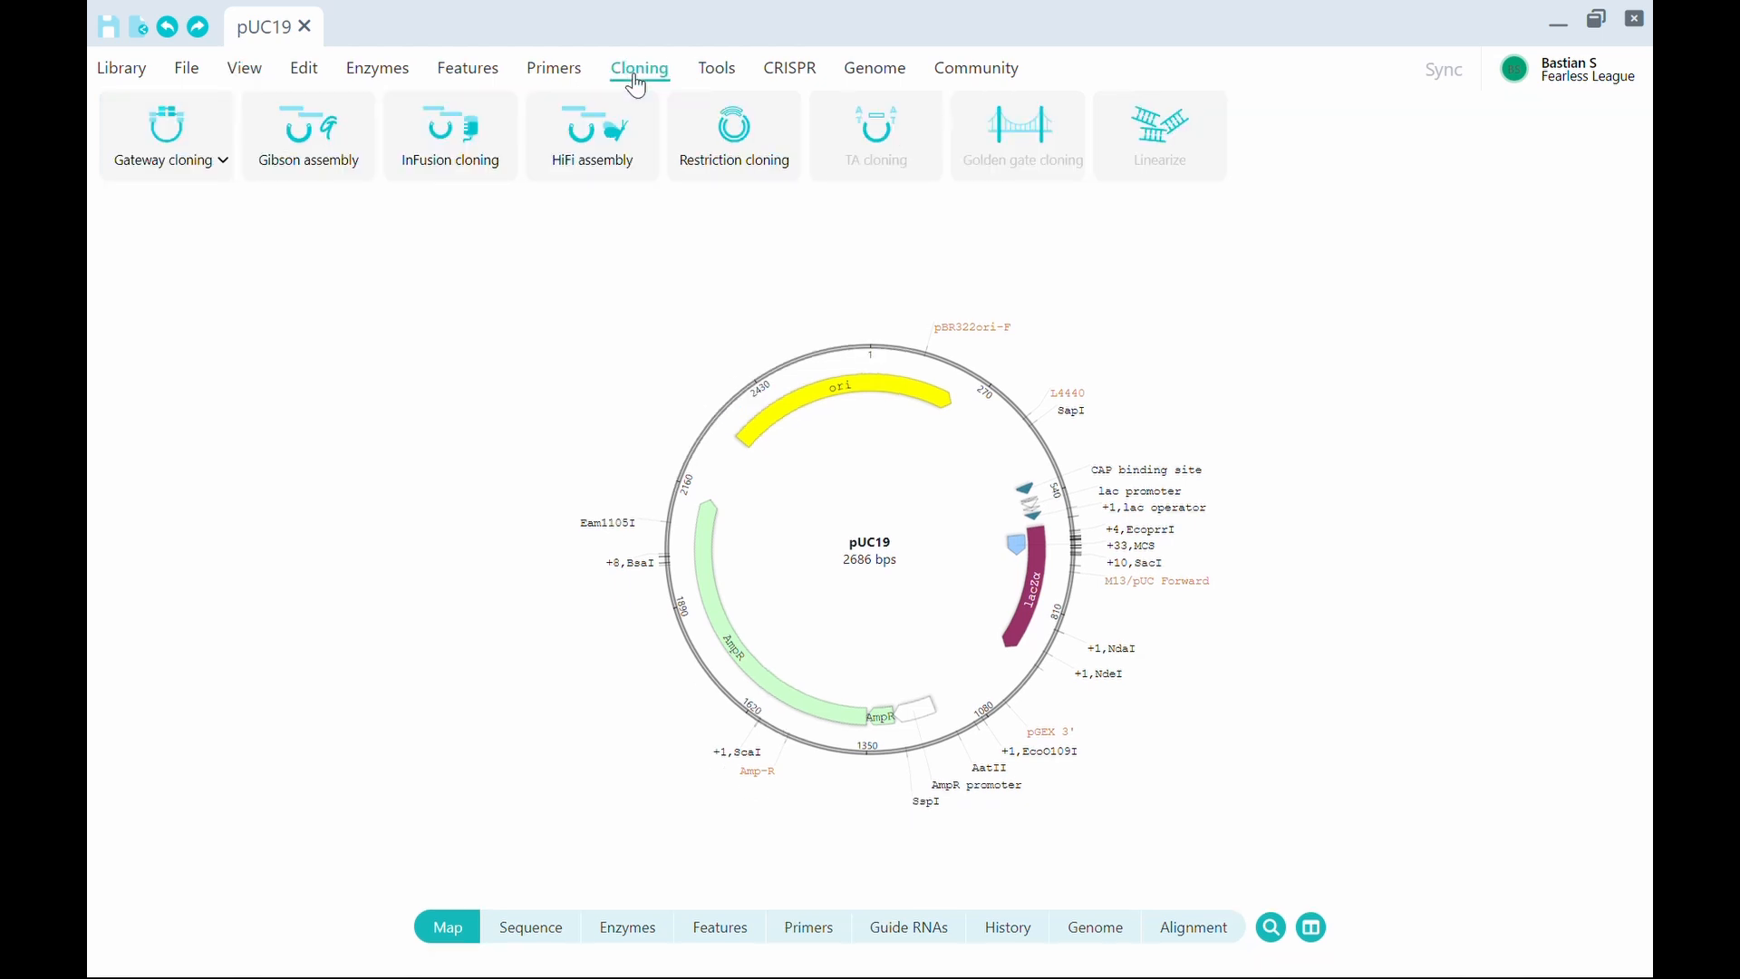
click(607, 147)
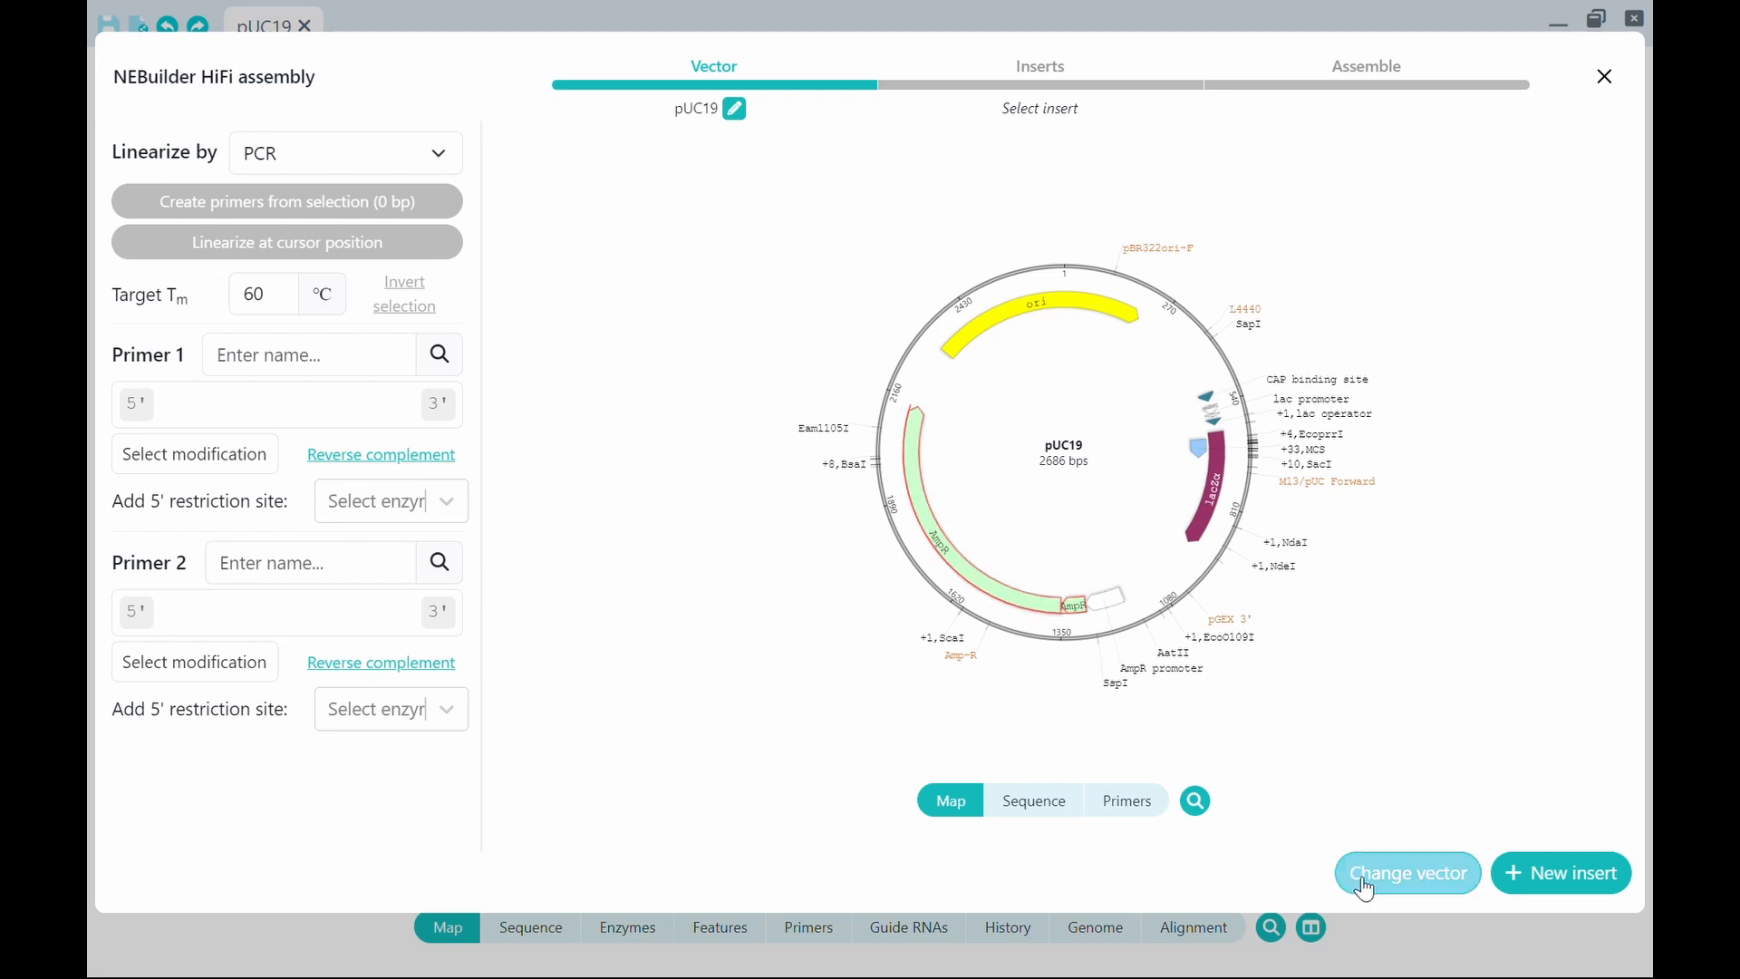
click(731, 116)
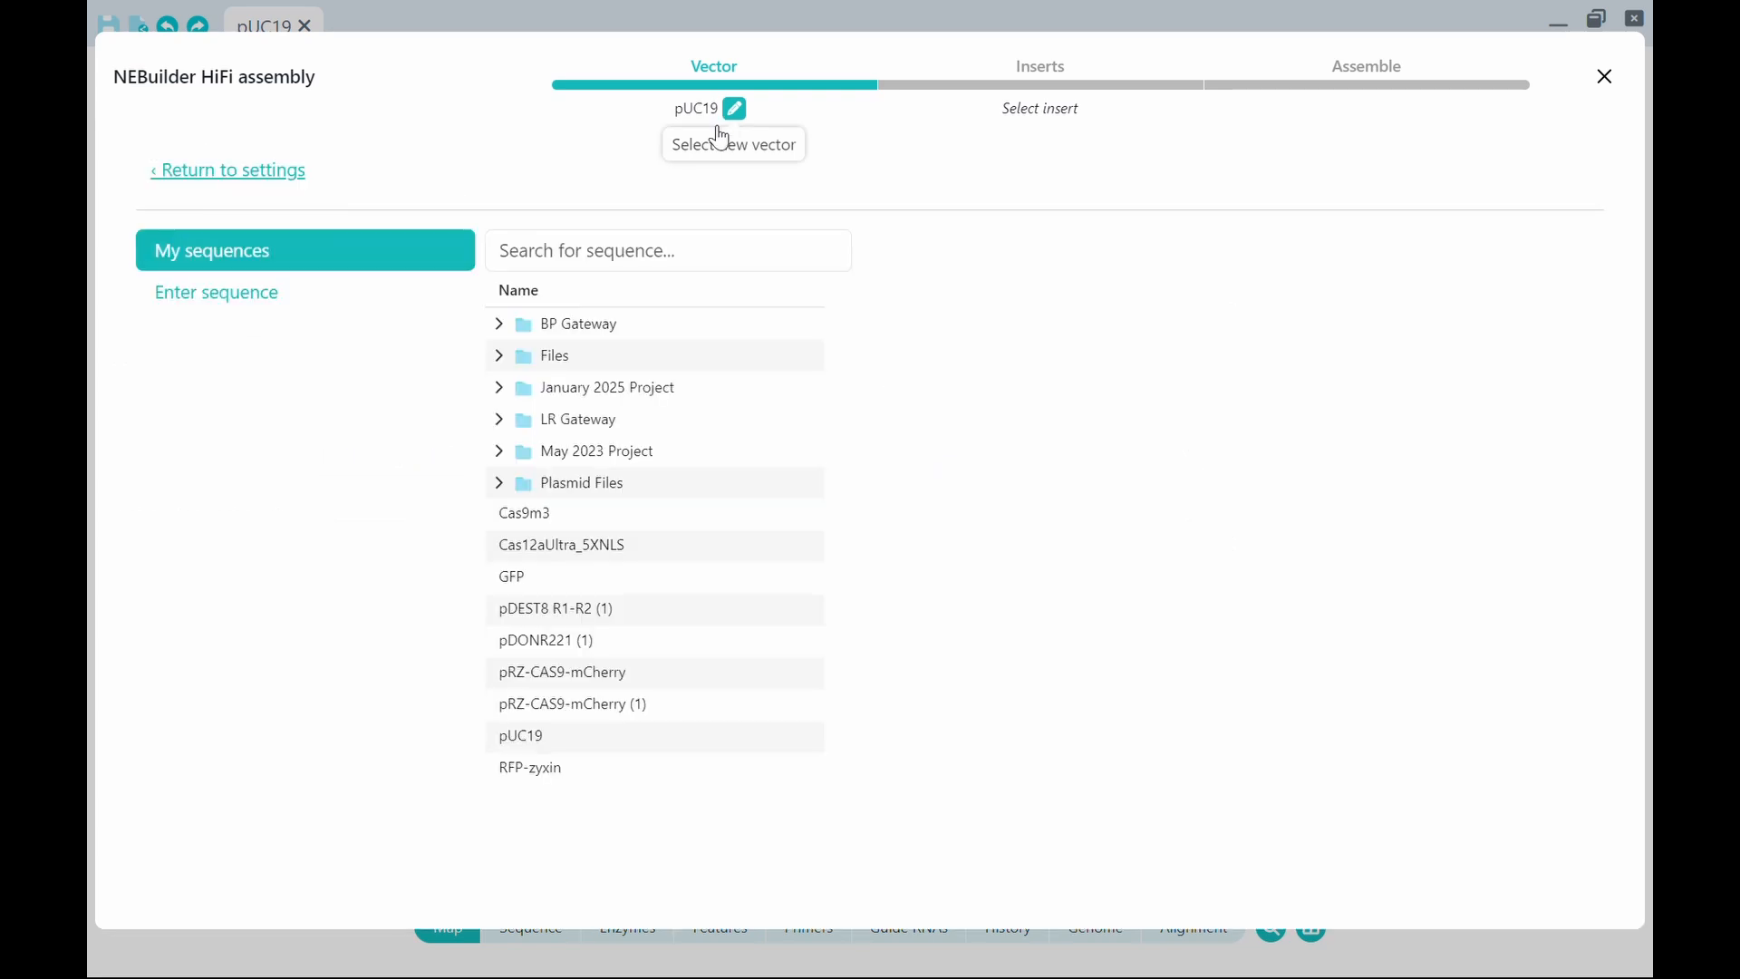
click(554, 682)
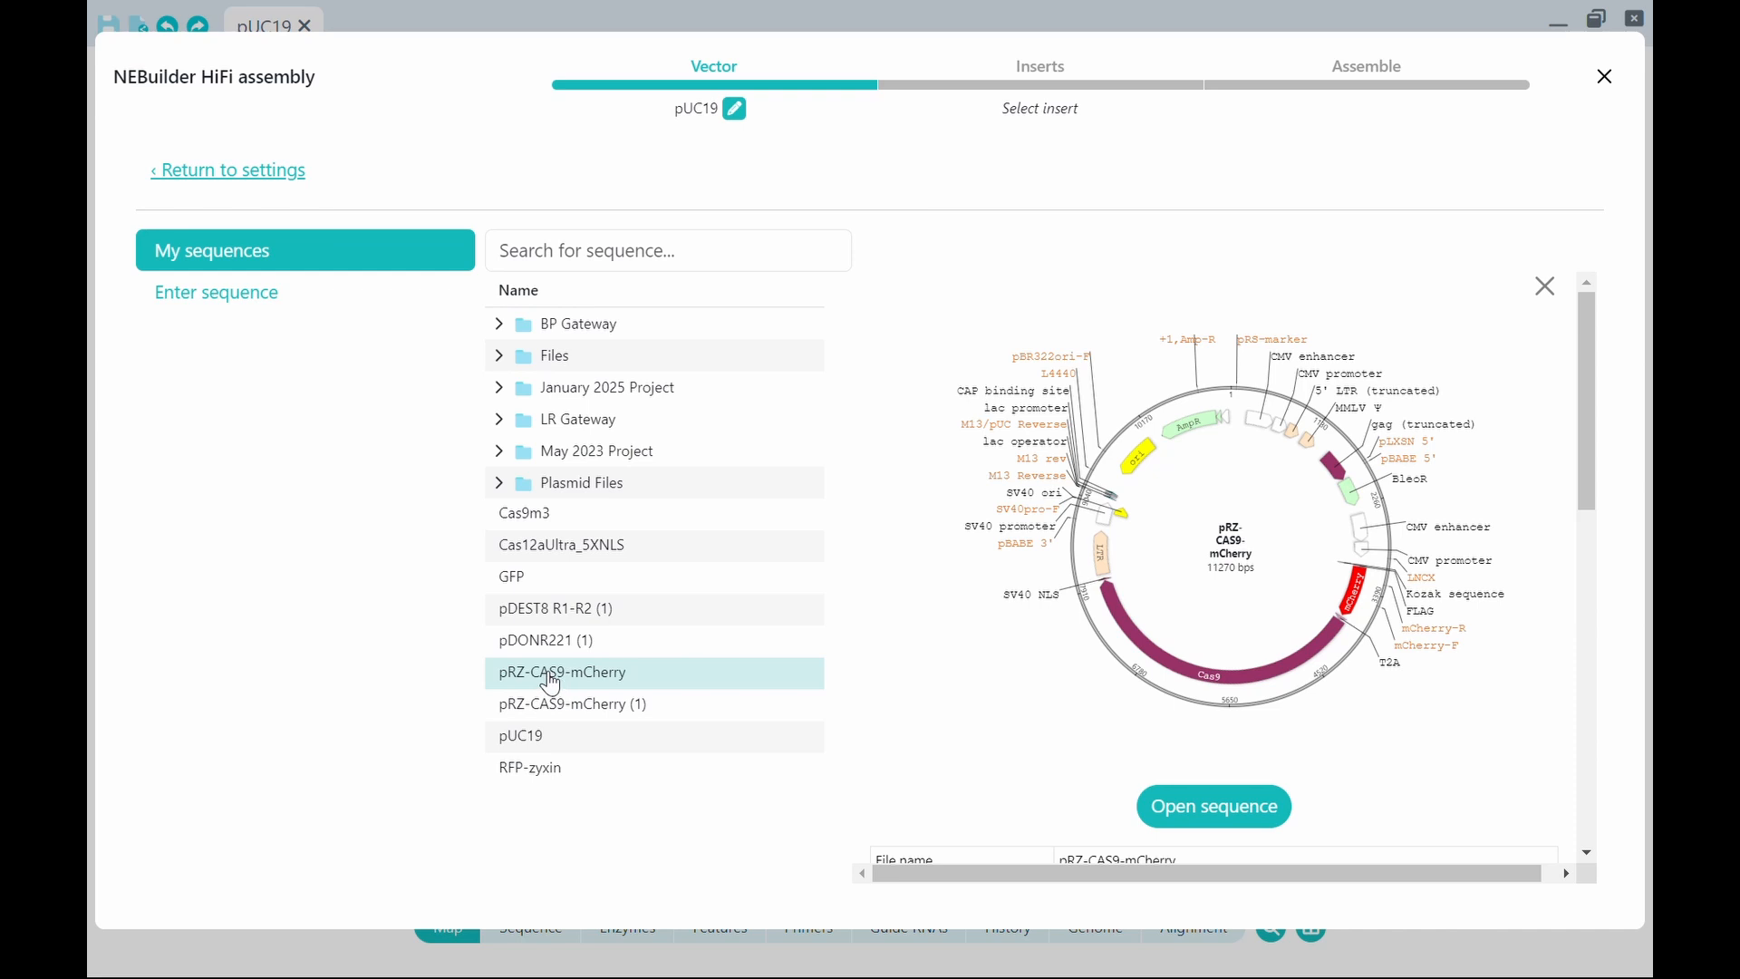
click(259, 311)
click(601, 725)
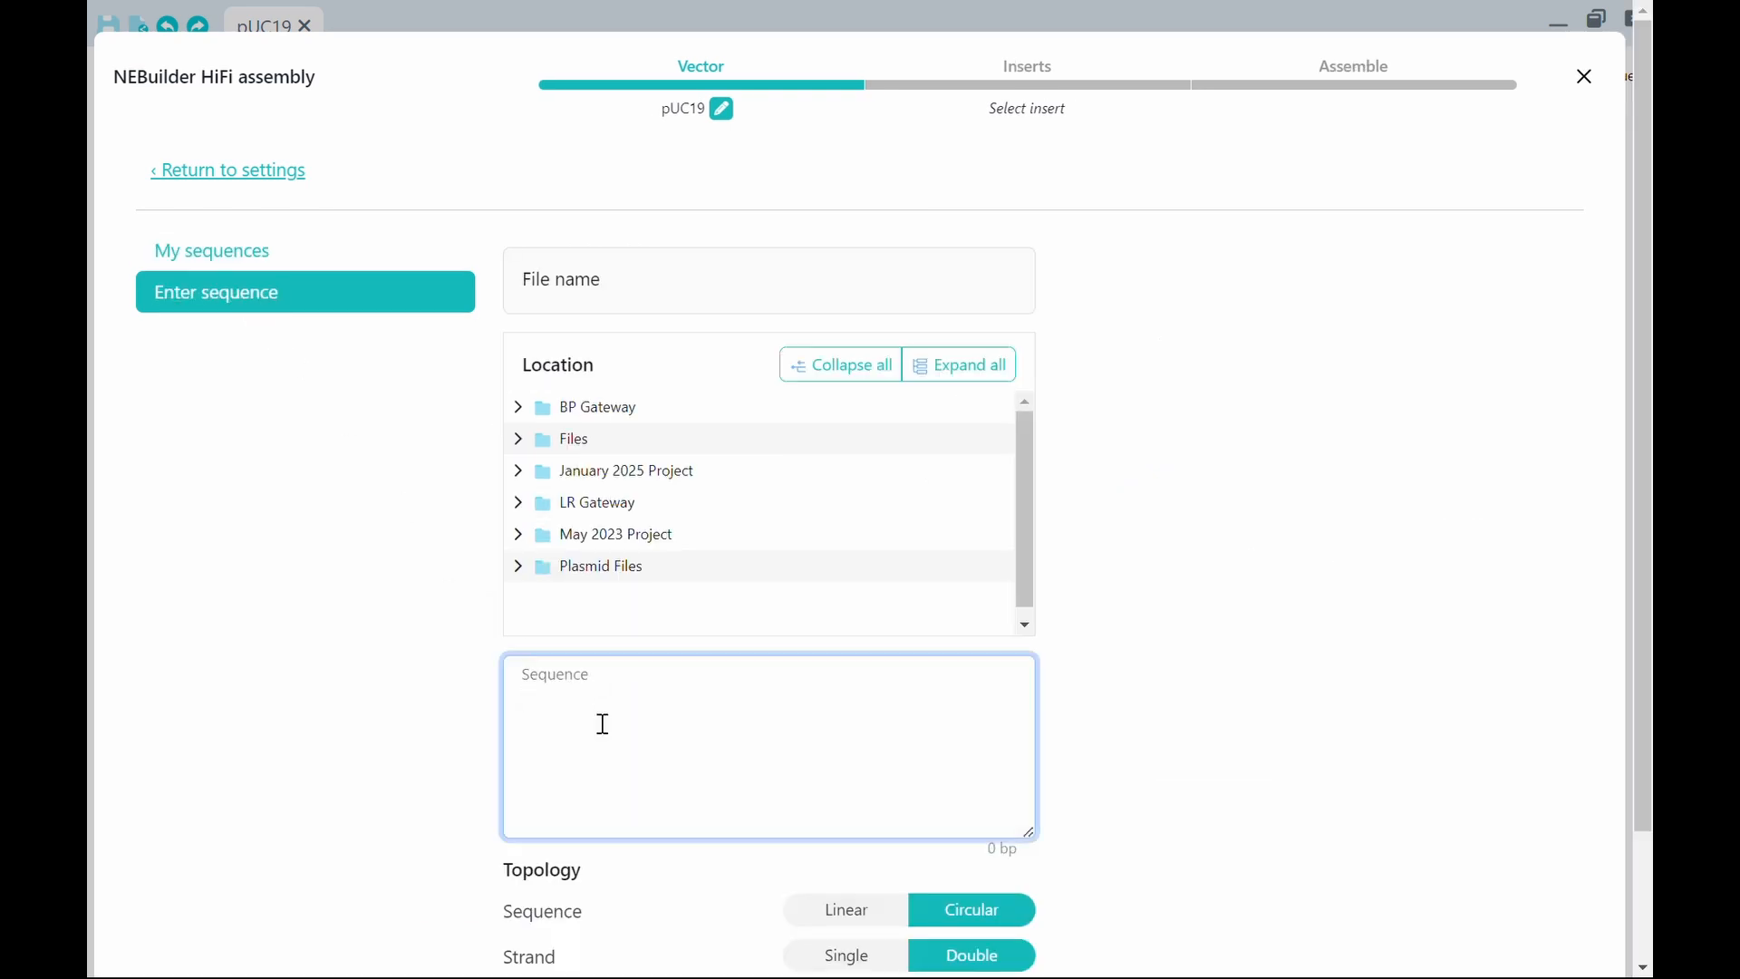
click(296, 175)
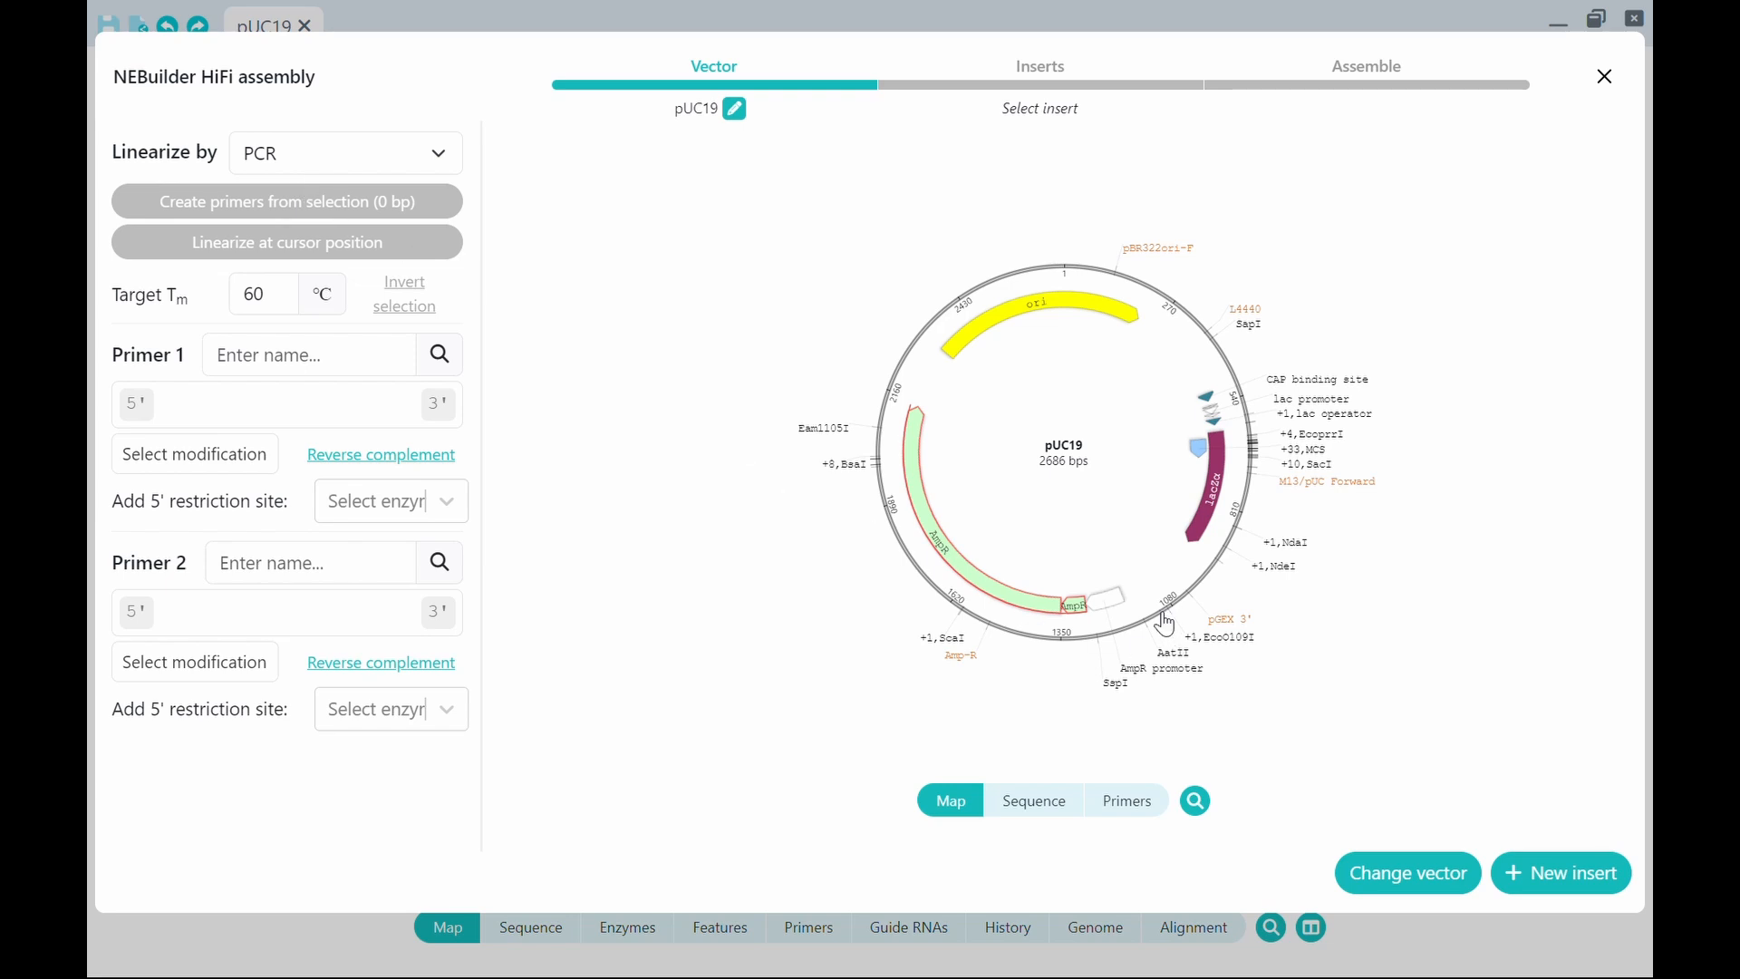
Try out region selections on the pUC19 vector, ending with the AmpR feature, and create vector PCR primers from it.
drag(1167, 625, 1234, 305)
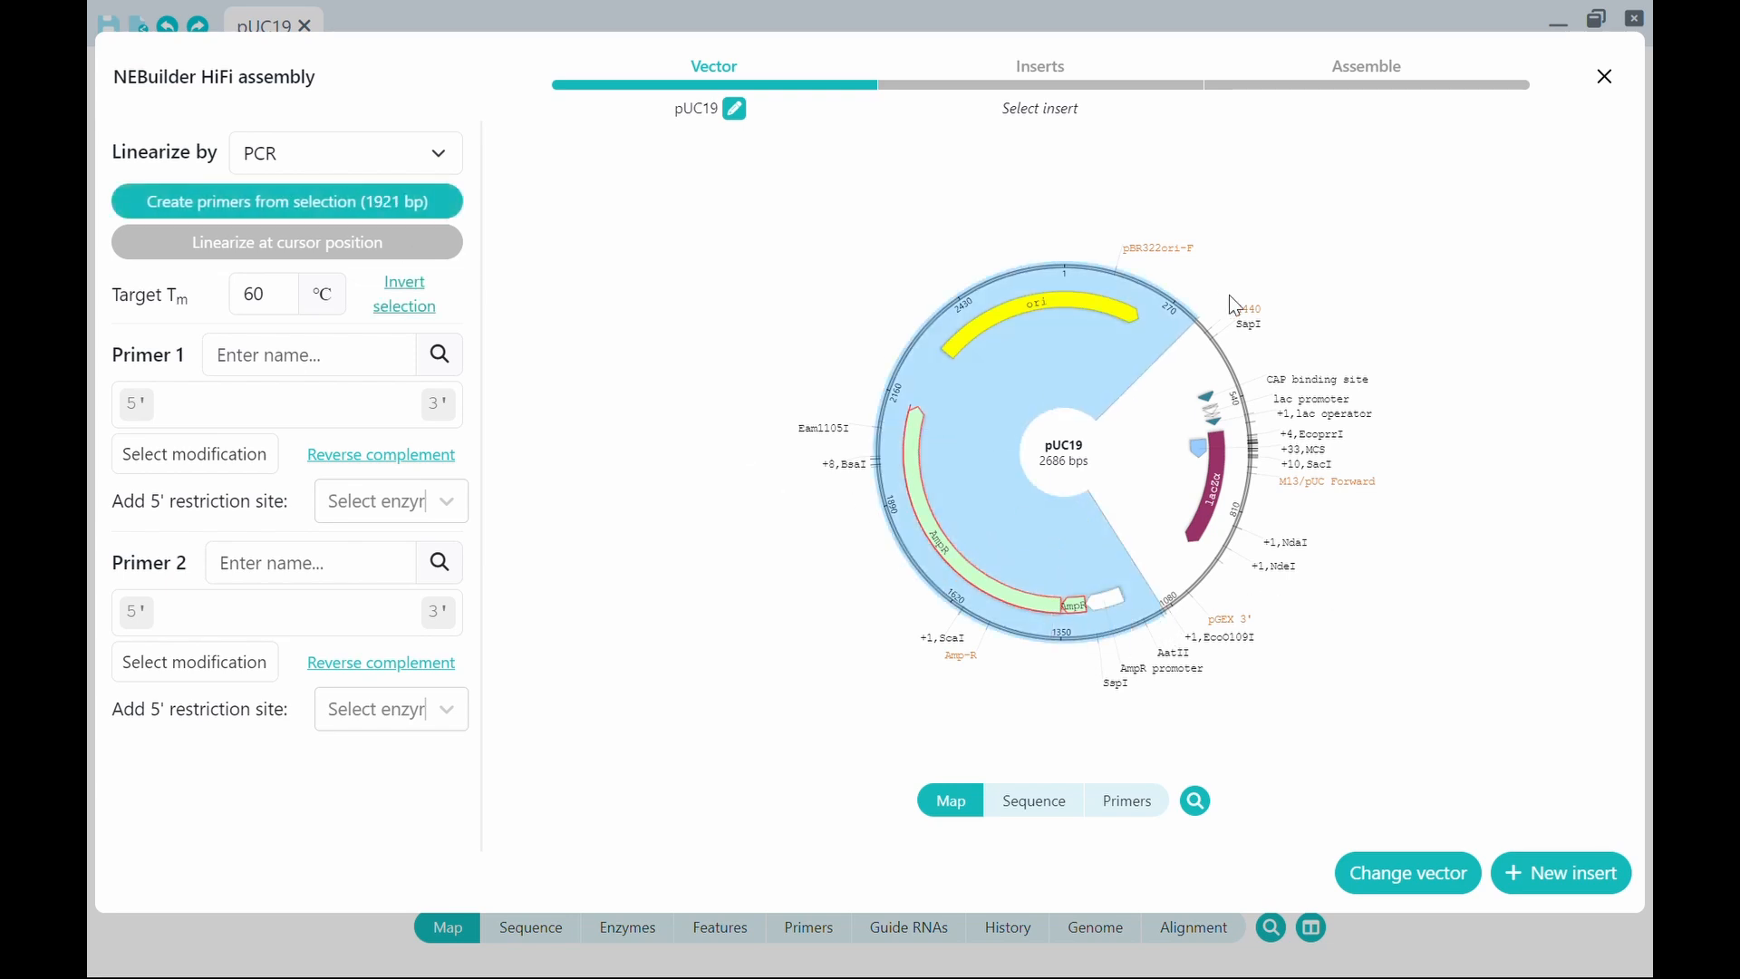
click(1055, 802)
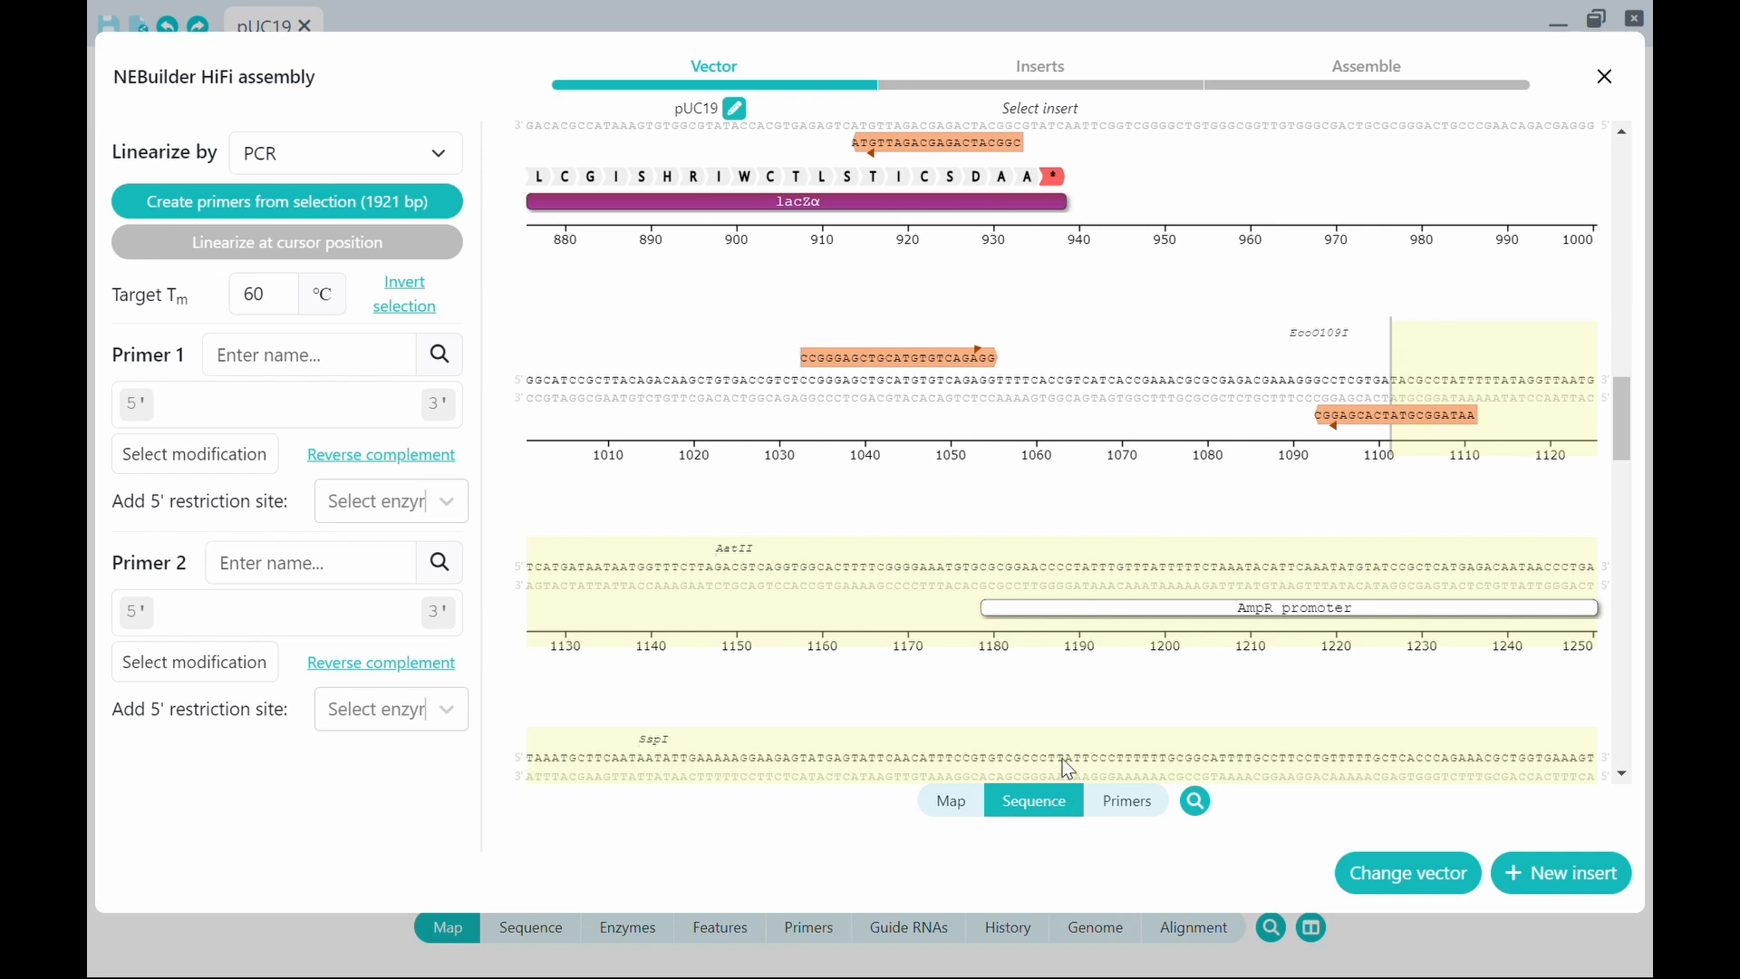
click(1055, 610)
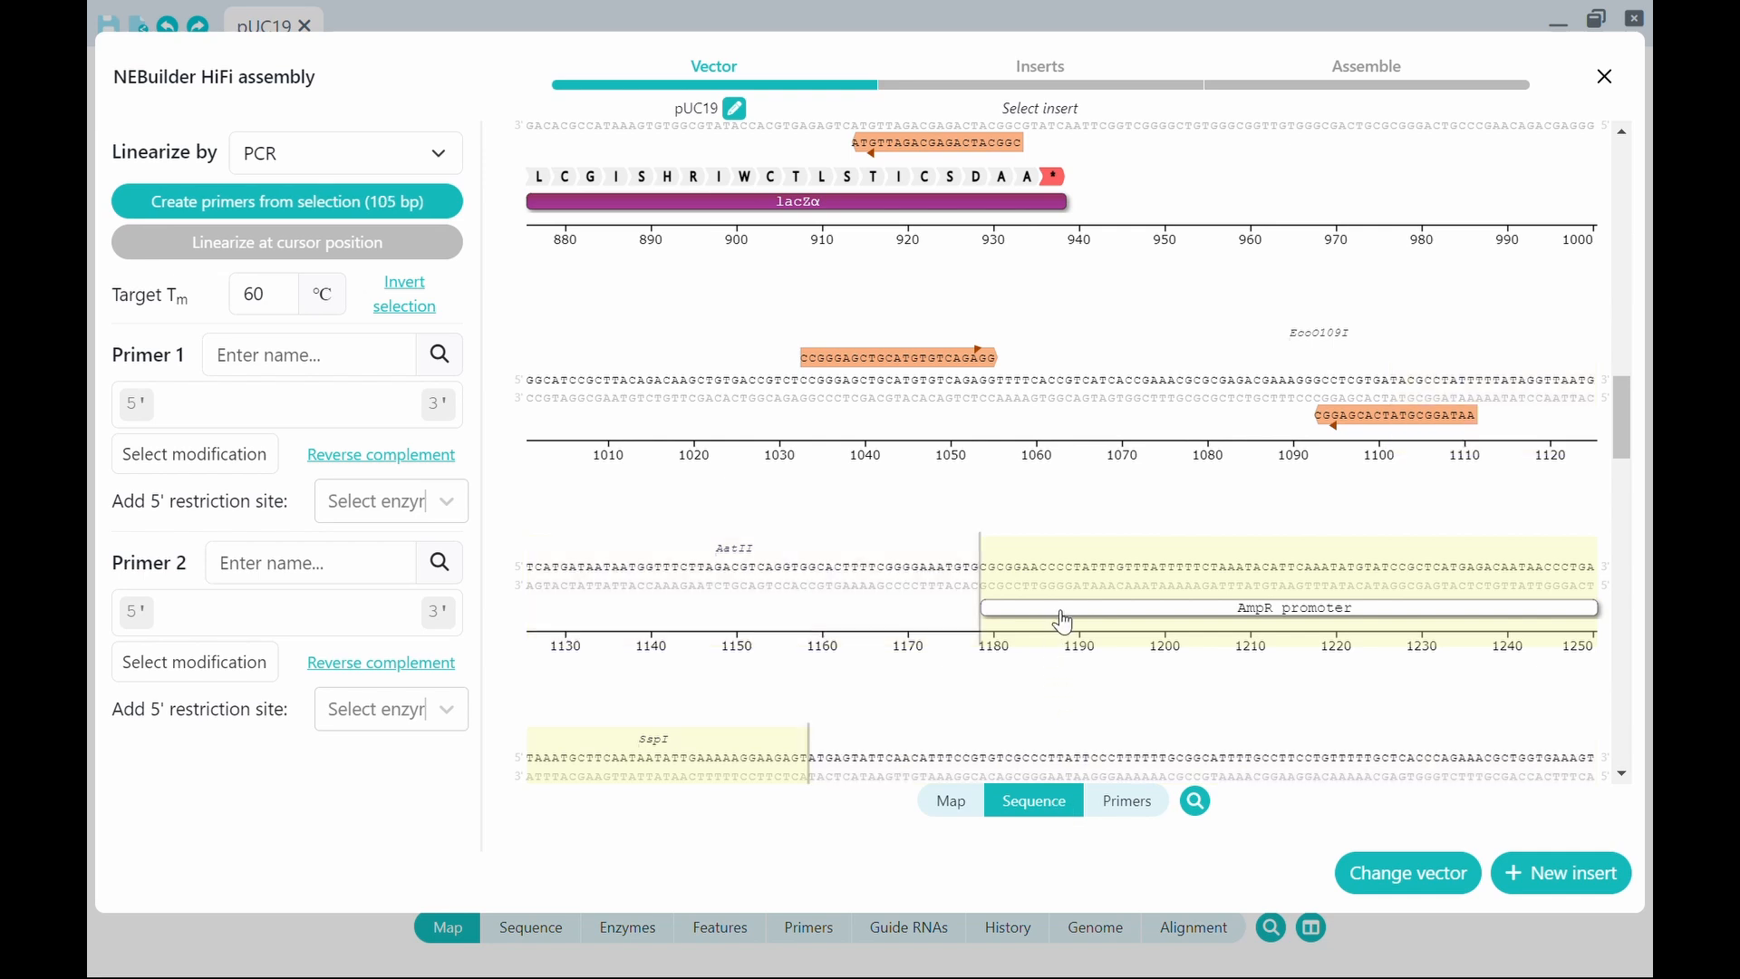
click(948, 812)
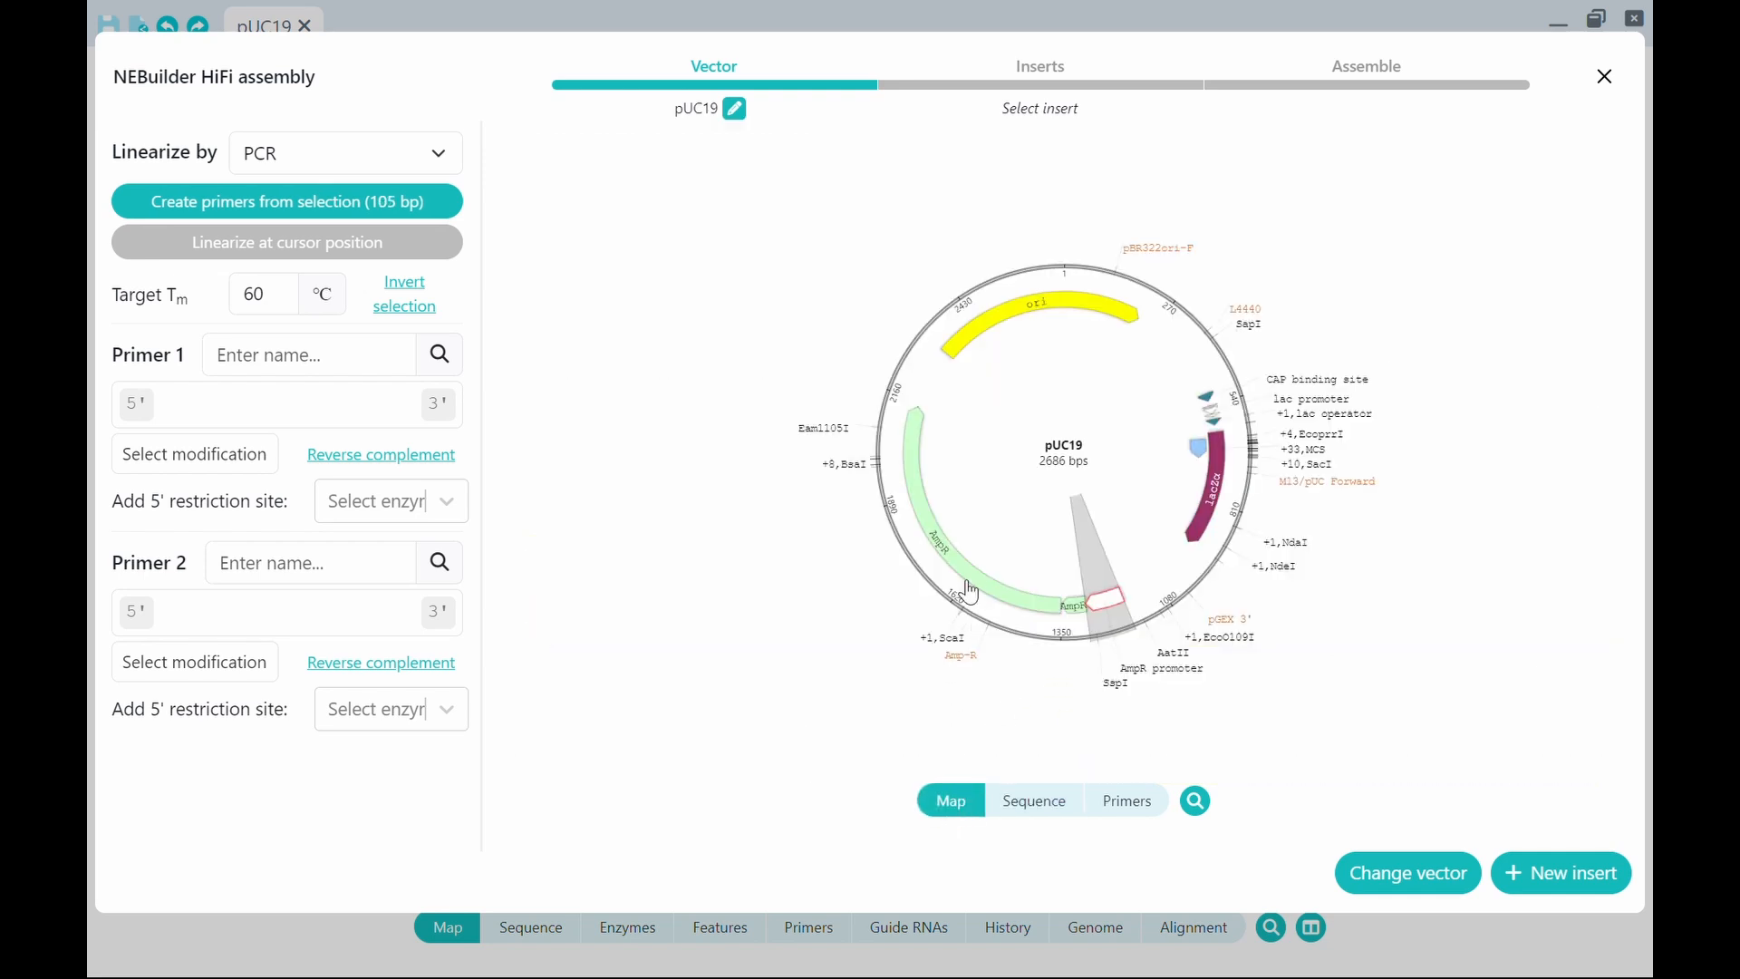
click(969, 592)
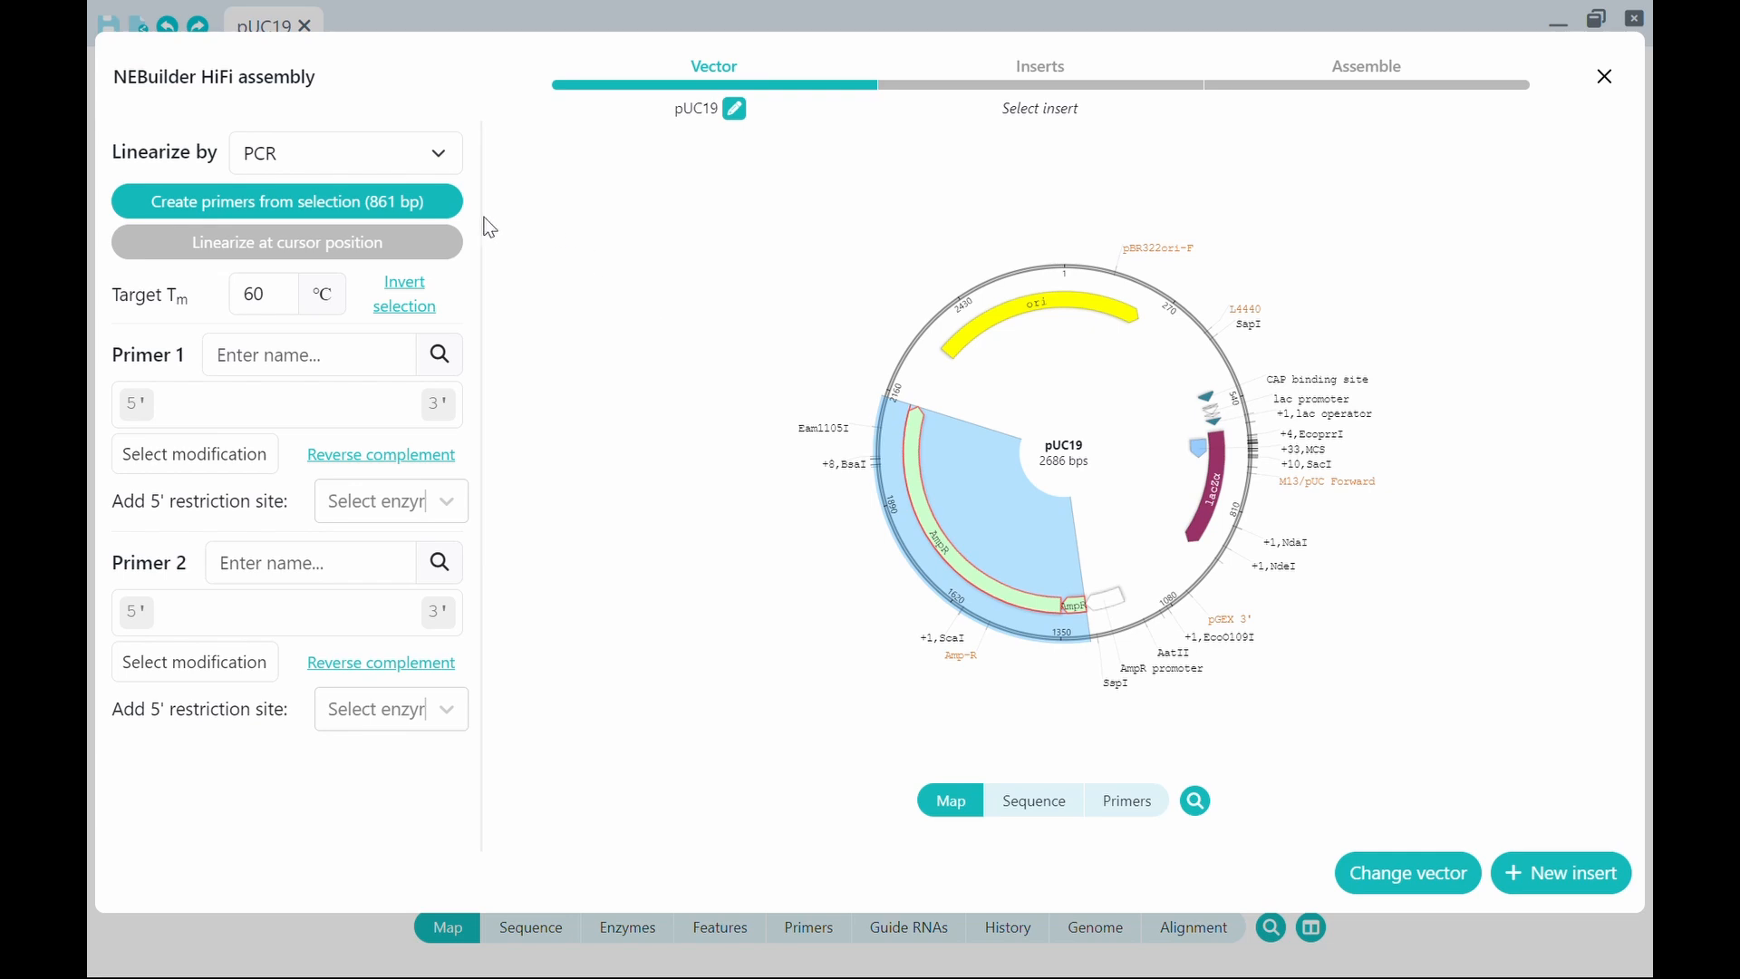
click(436, 214)
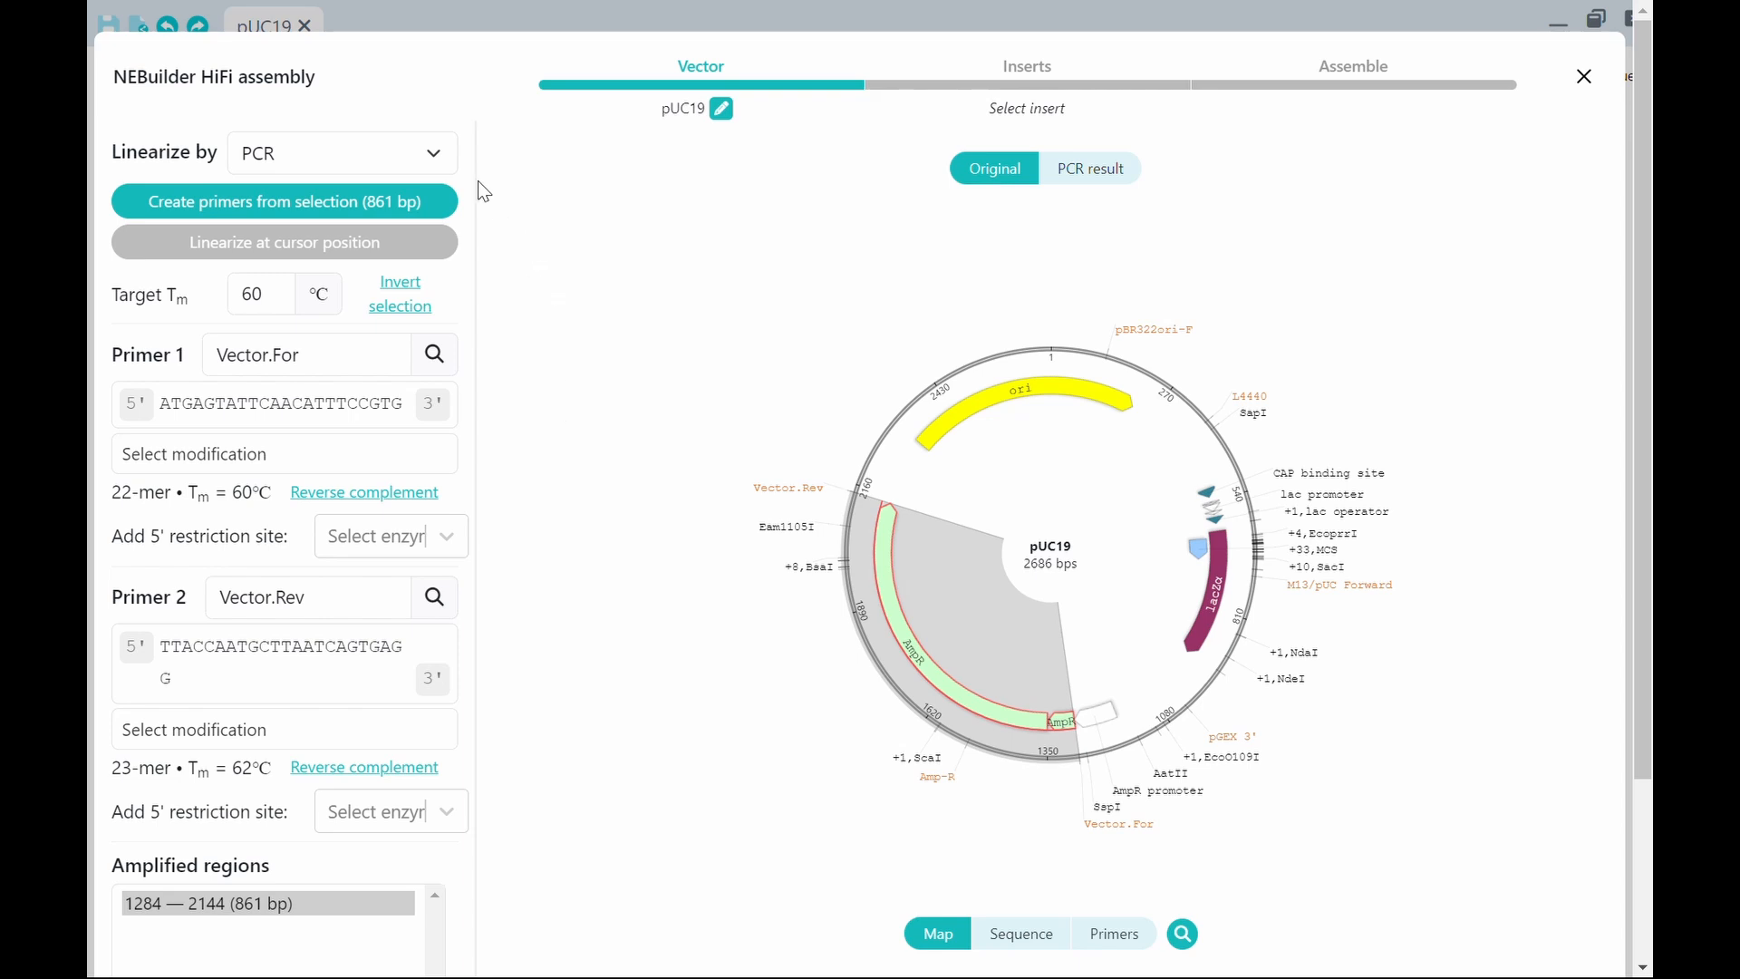
Linearize the pUC19 vector by restriction digest, using the dual cutter BmuI.
click(434, 156)
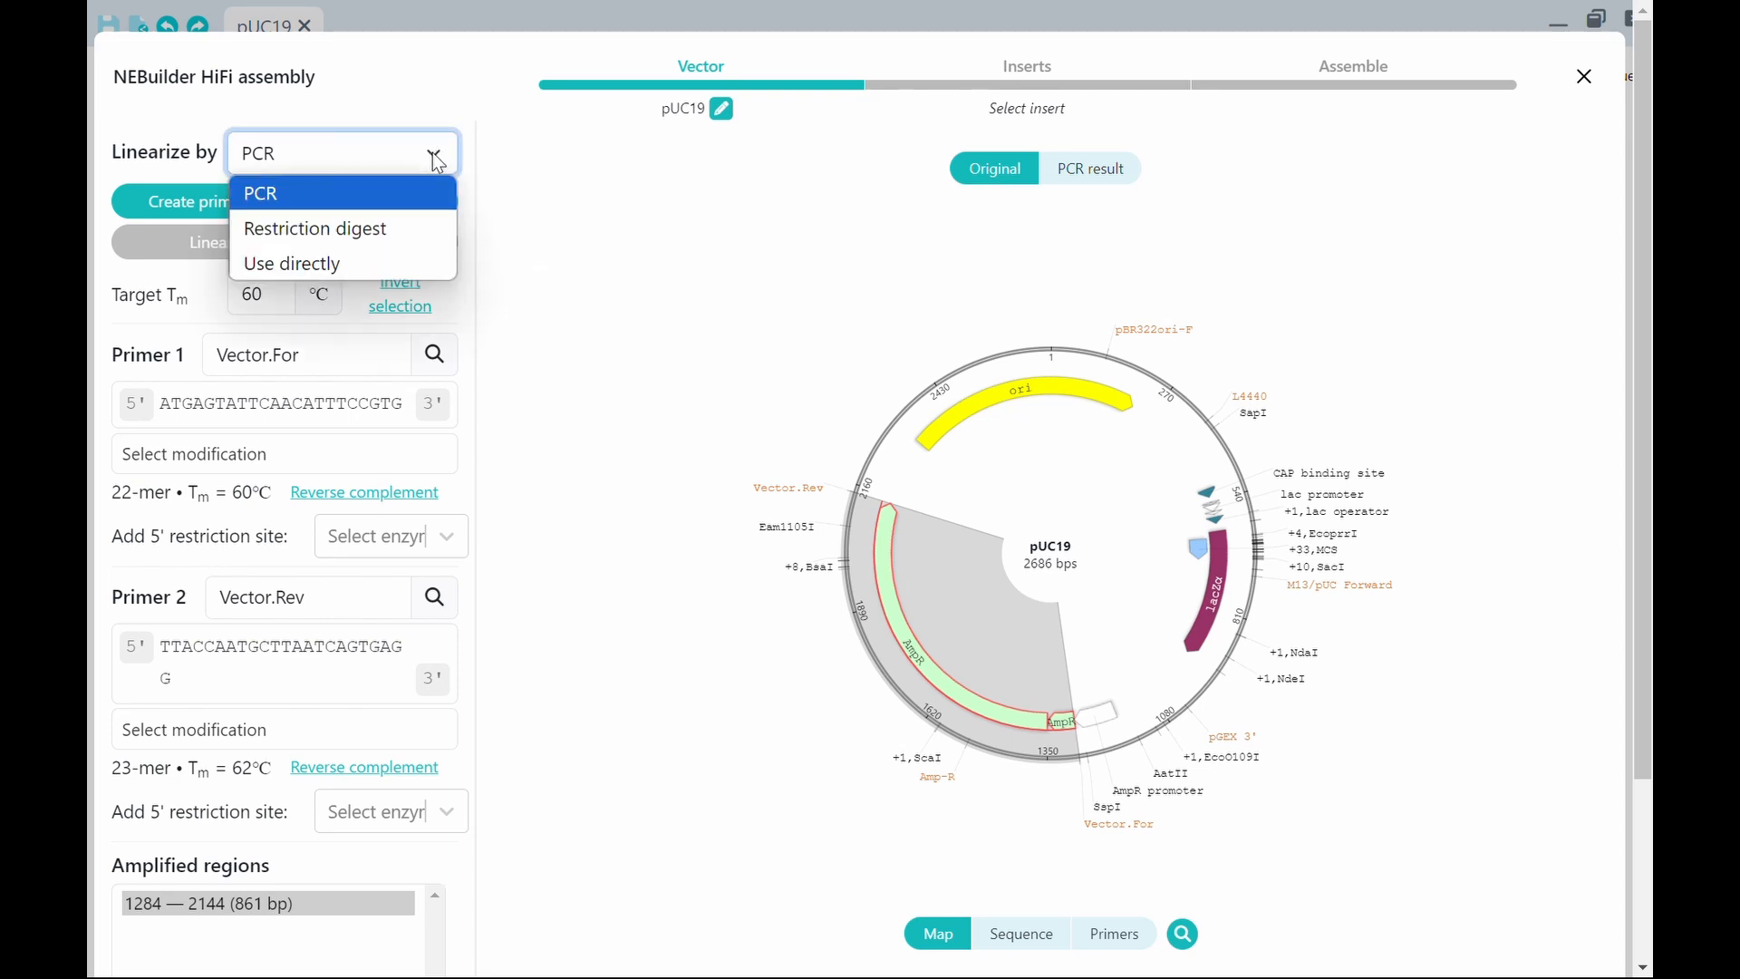
click(423, 234)
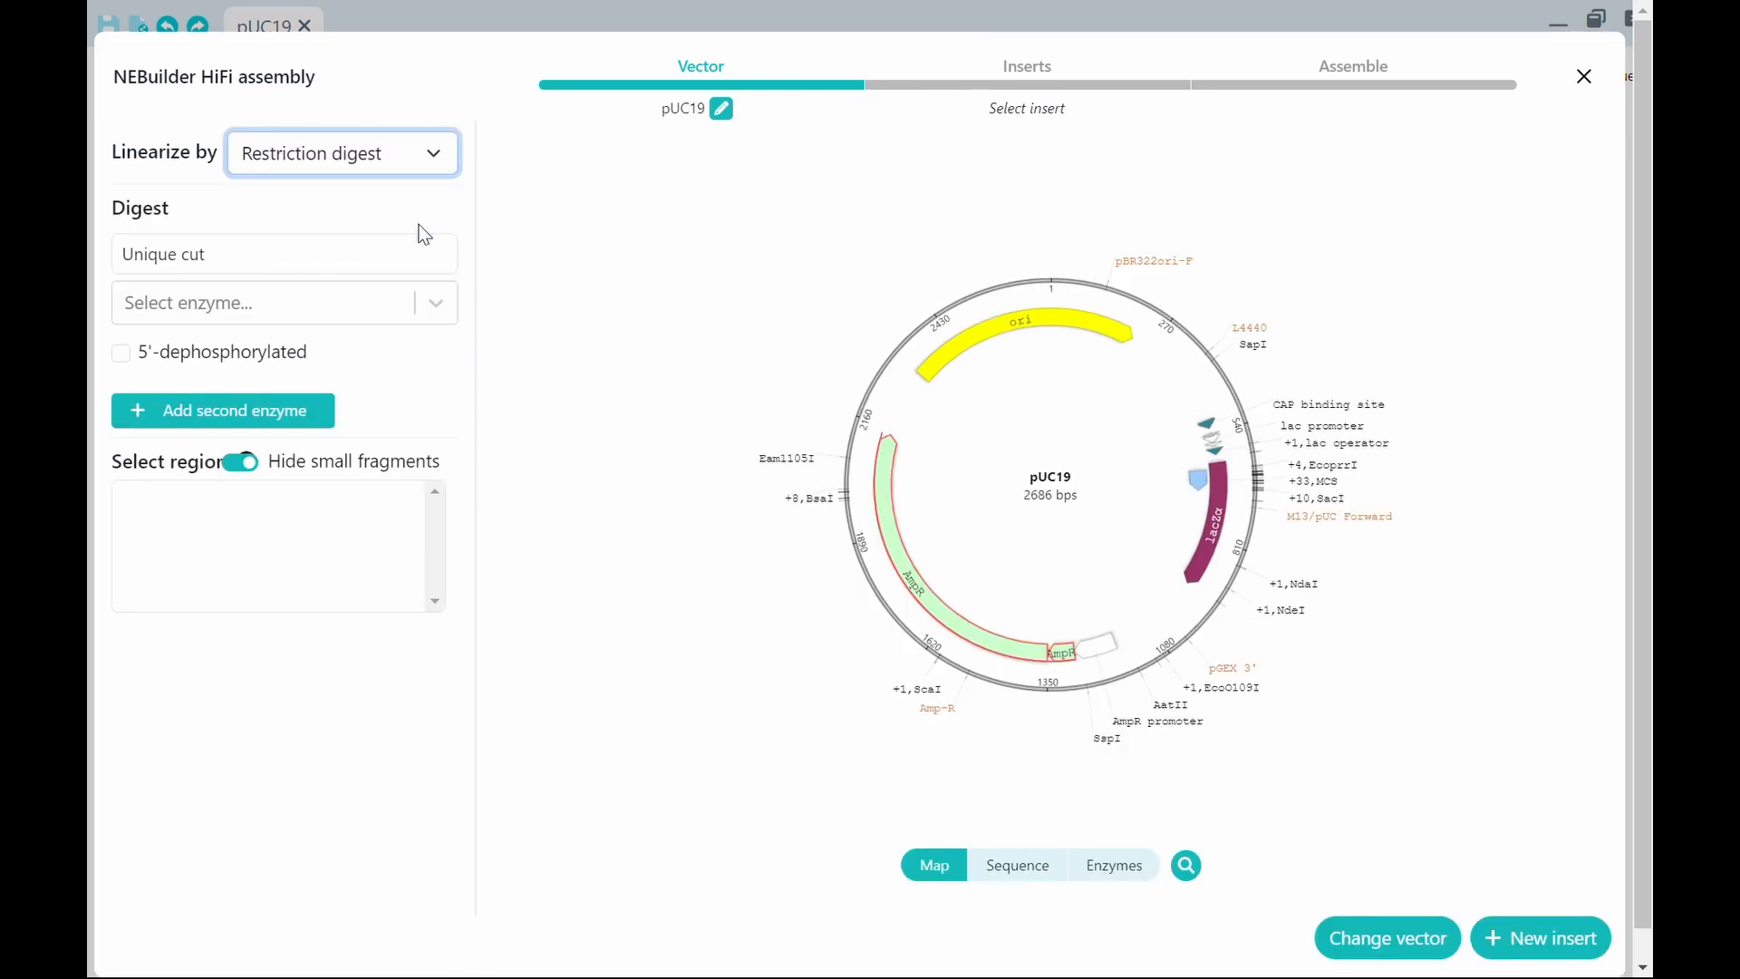
click(411, 261)
click(361, 352)
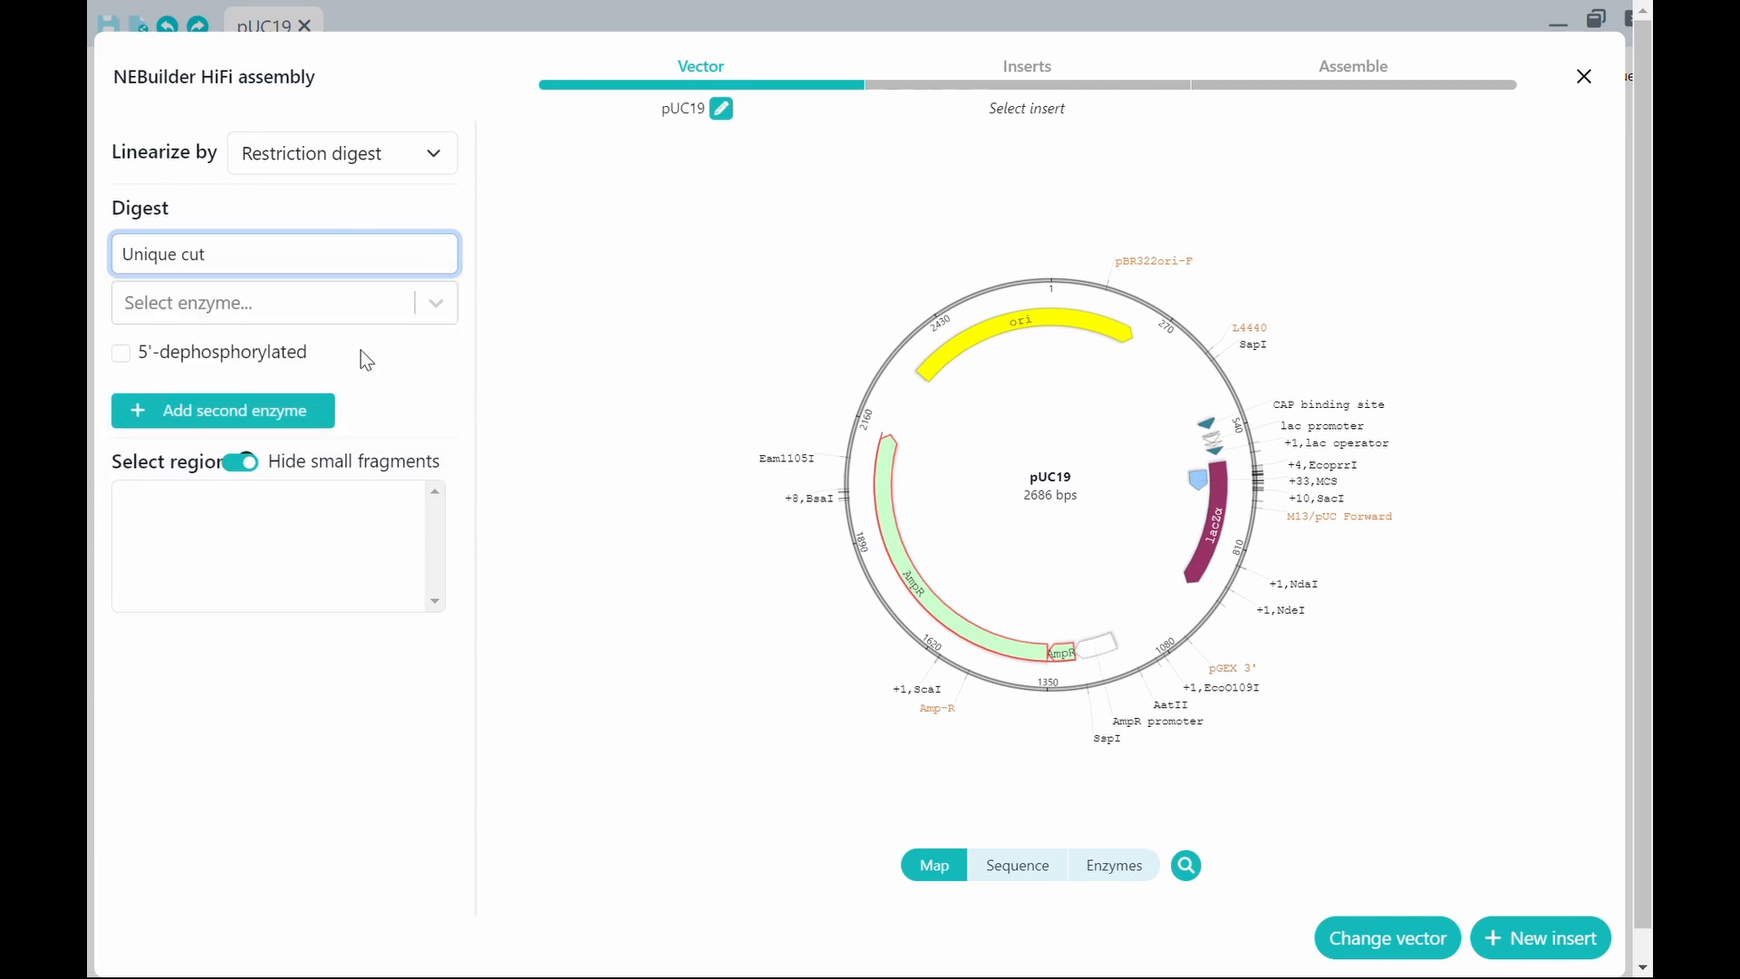
click(416, 319)
click(350, 448)
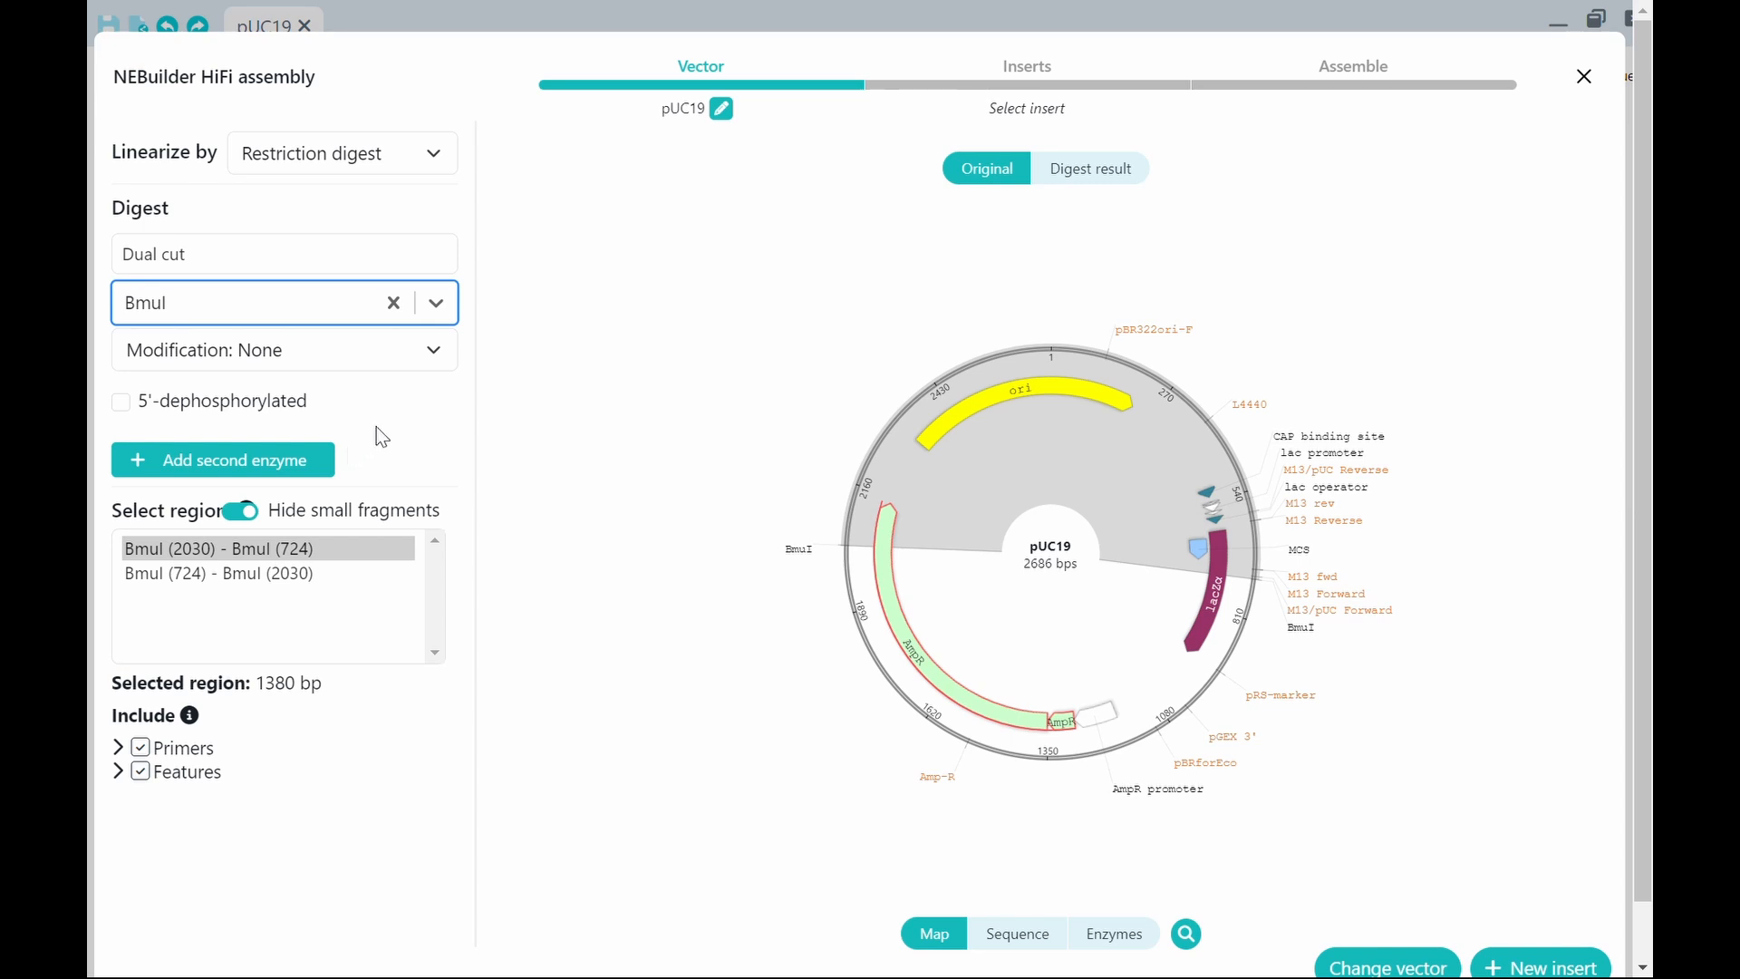
Go on to the insert stage and load RFP-zyxin from the saved sequences as Insert 1.
scroll(1486, 852, down, 1)
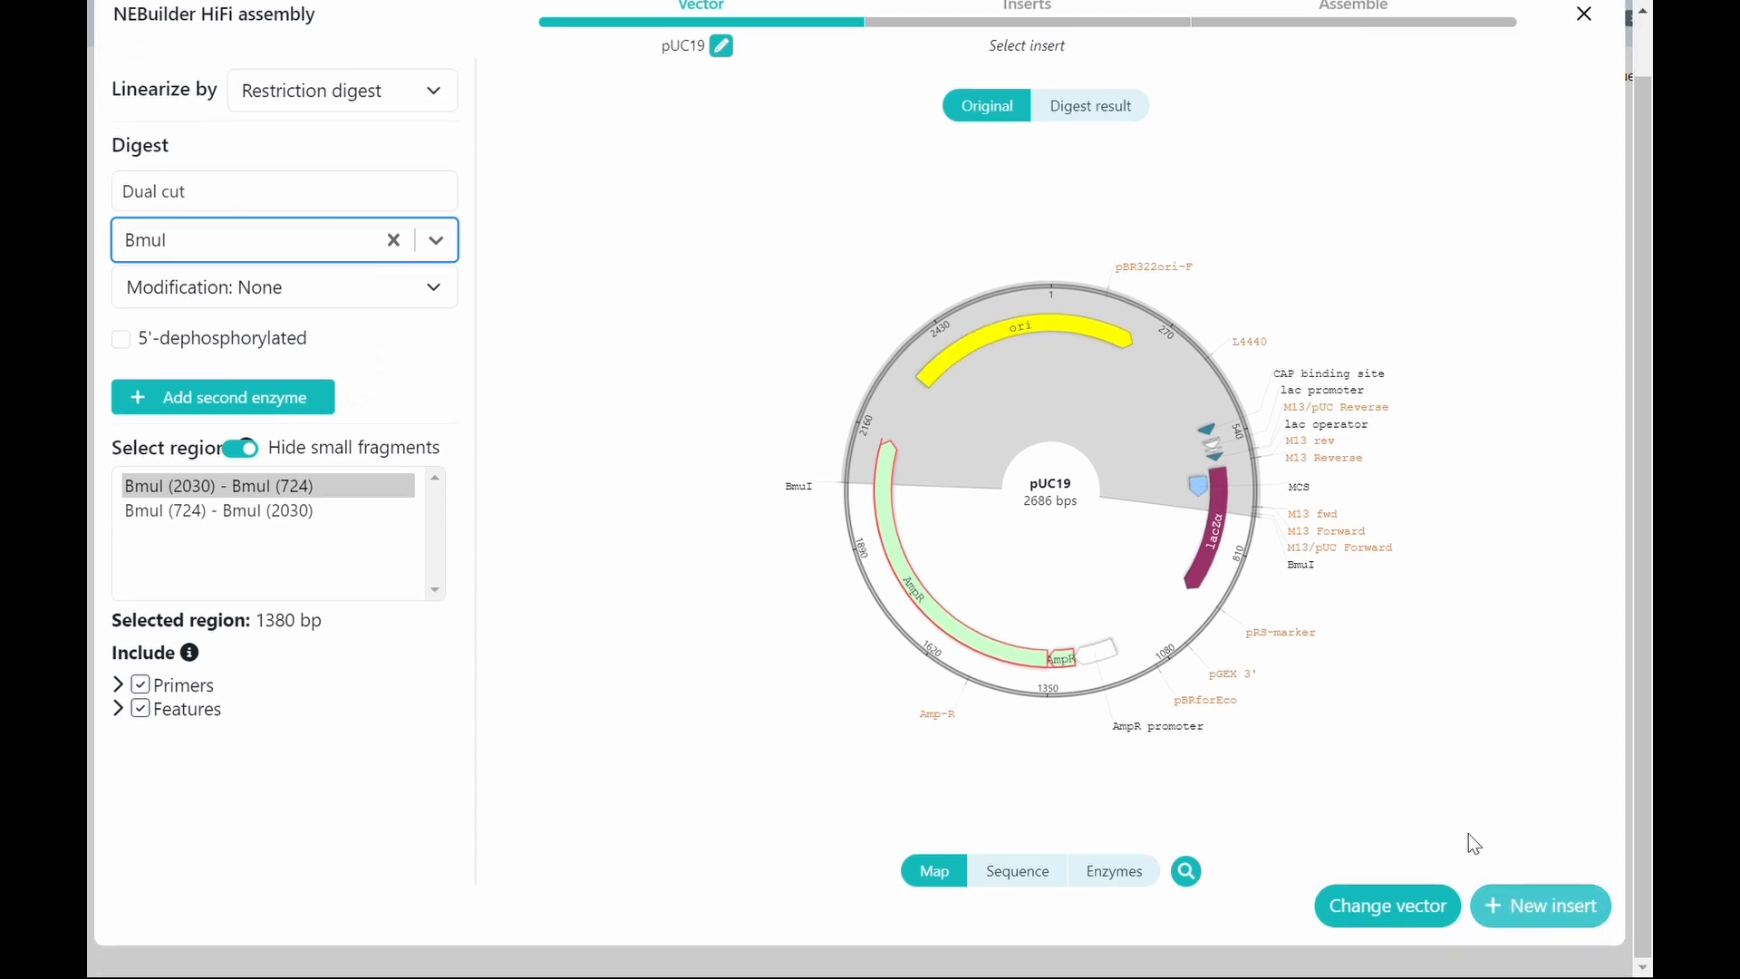
scroll(1469, 834, up, 1)
click(1051, 107)
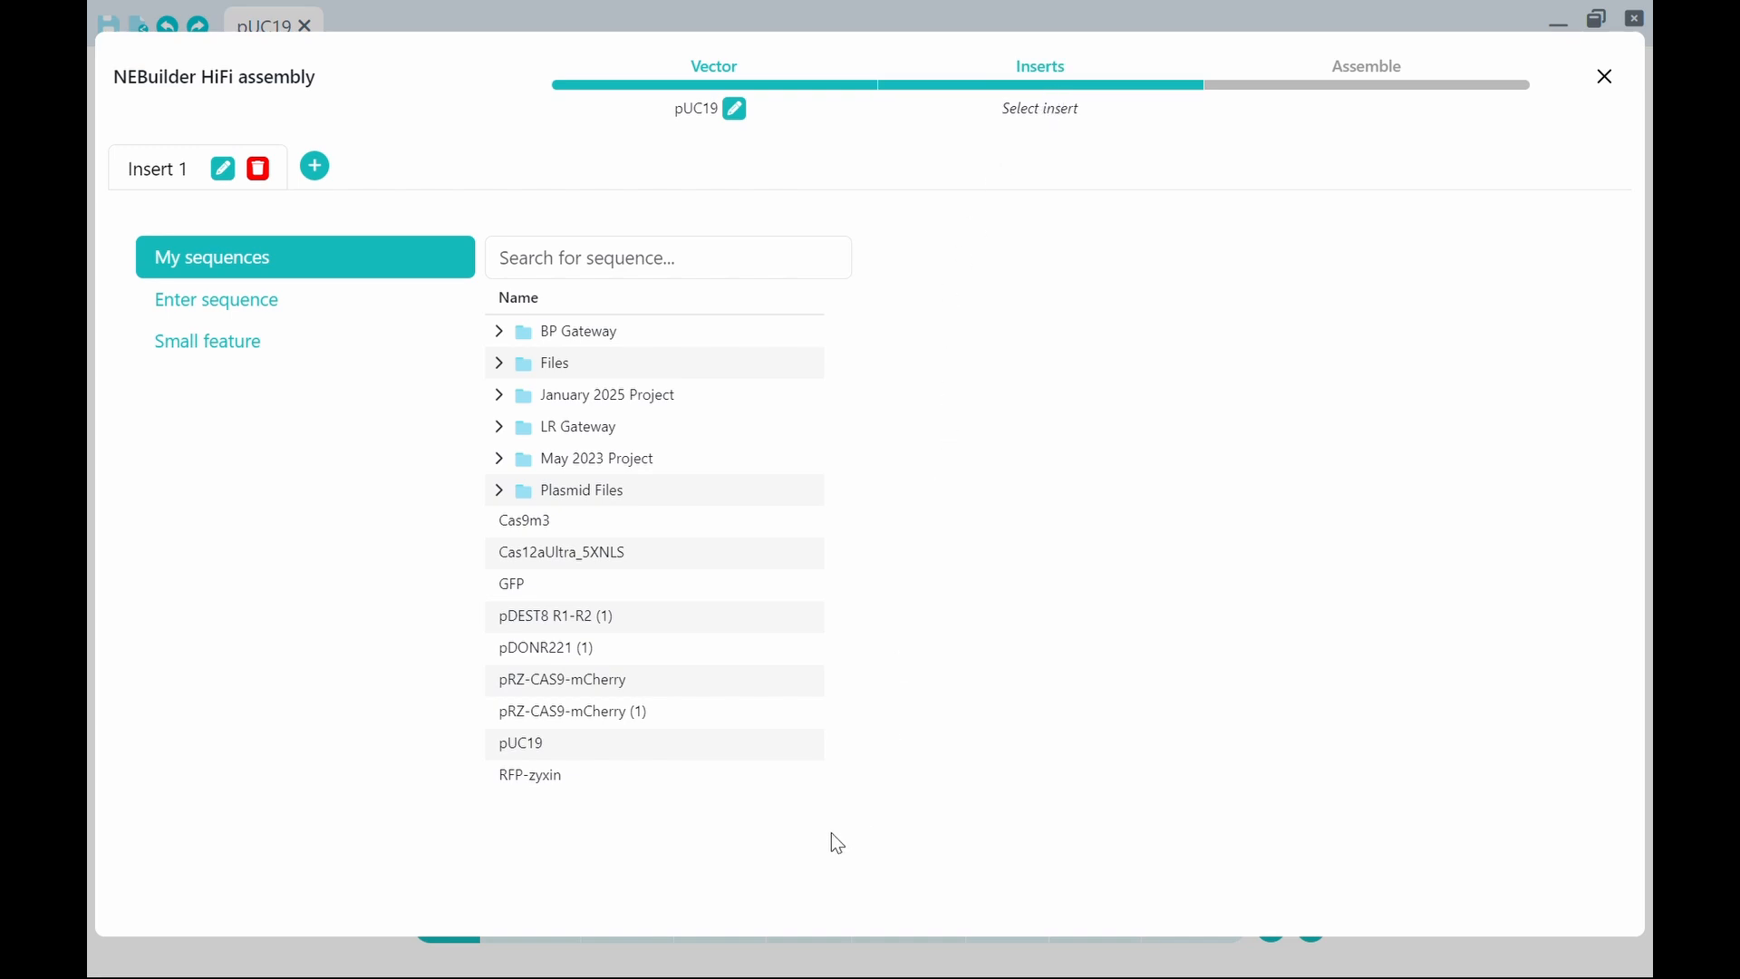
click(619, 785)
double_click(618, 785)
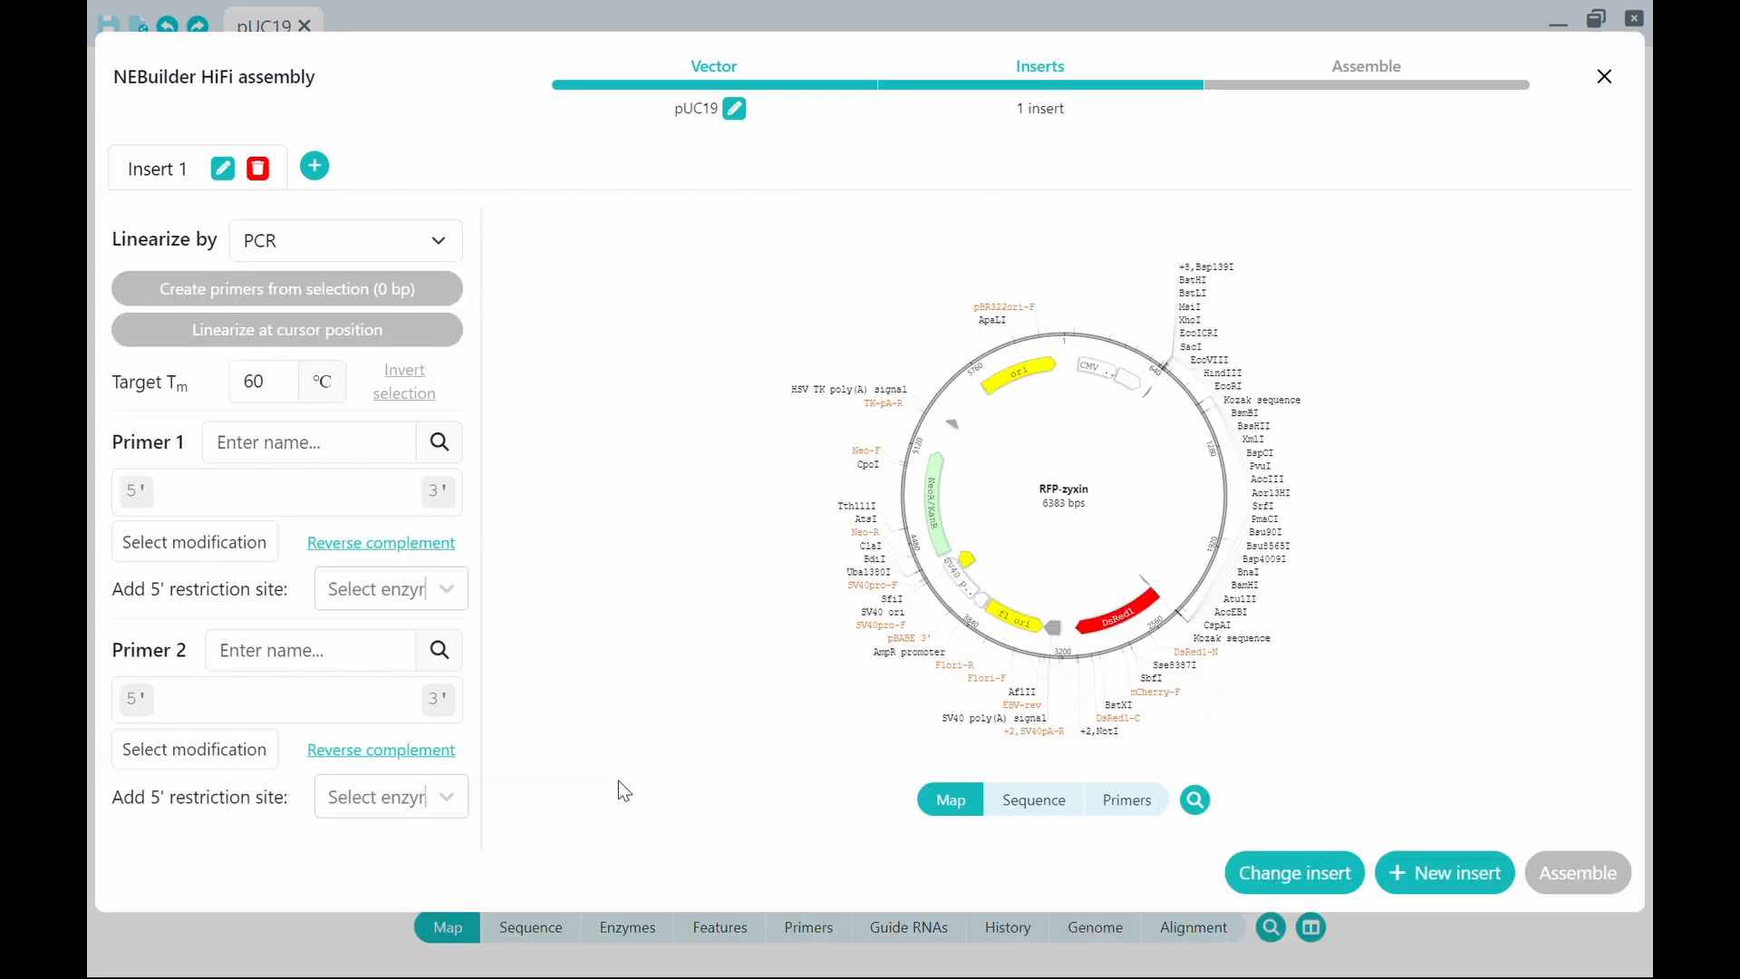
Select the DsRed1 feature in RFP-zyxin, create insert PCR primers from it, and review the primer list.
click(1115, 622)
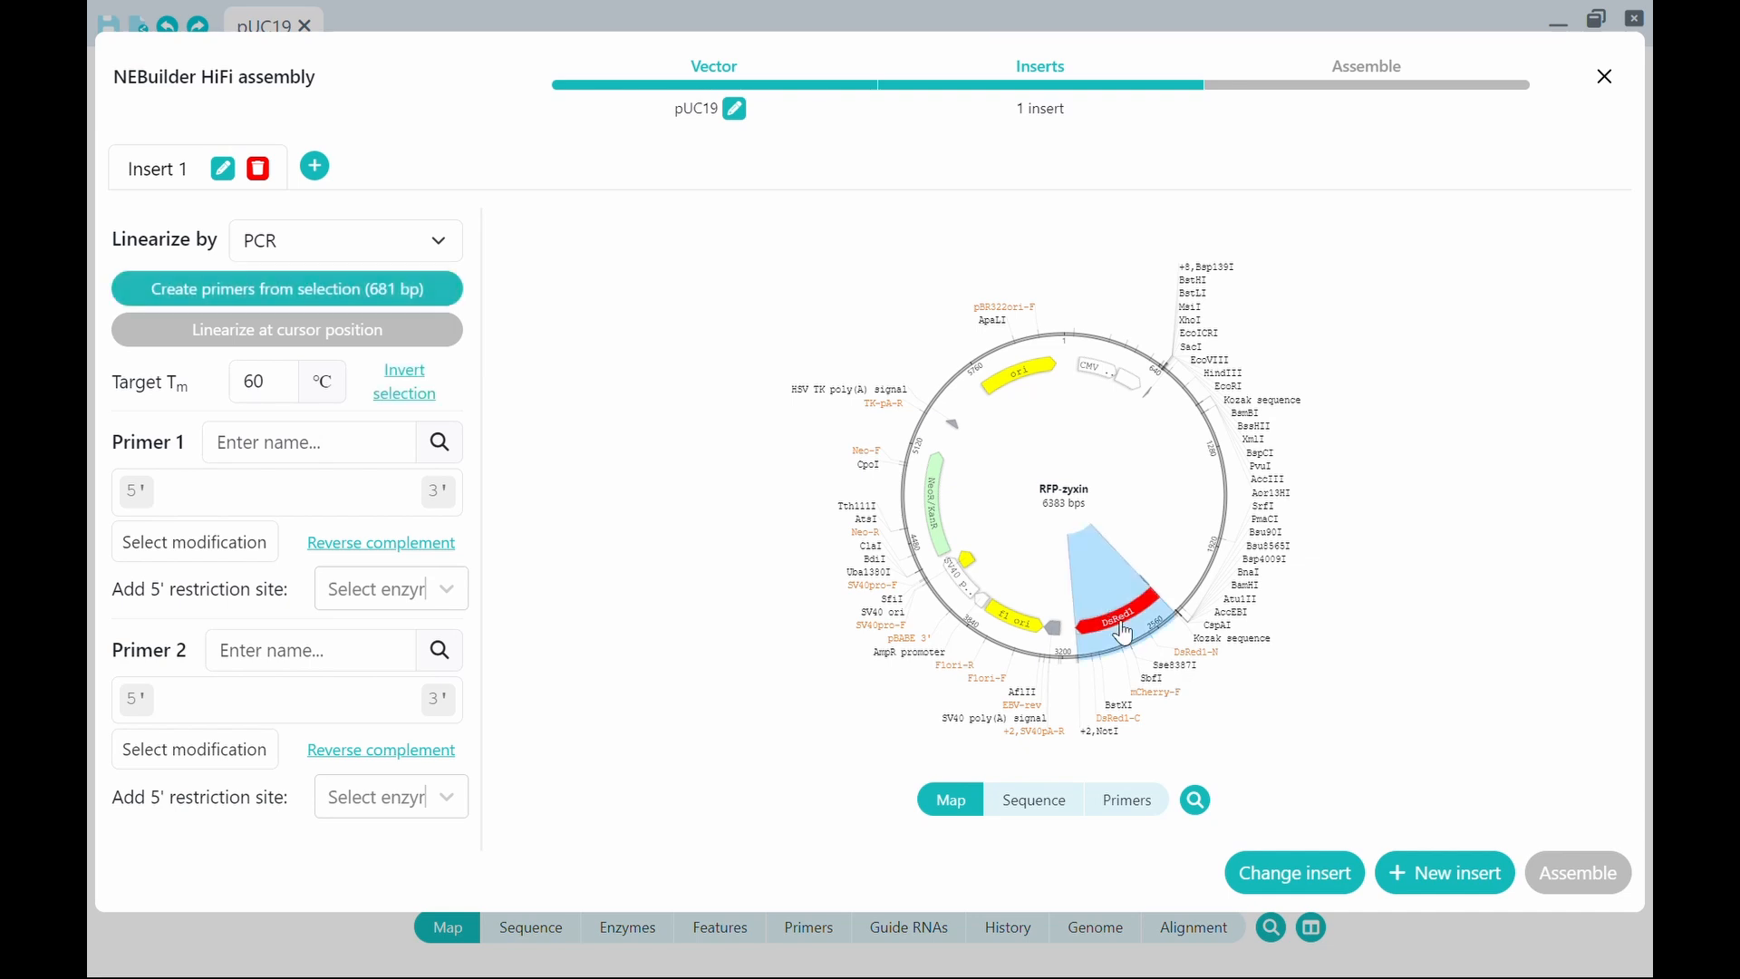
click(416, 299)
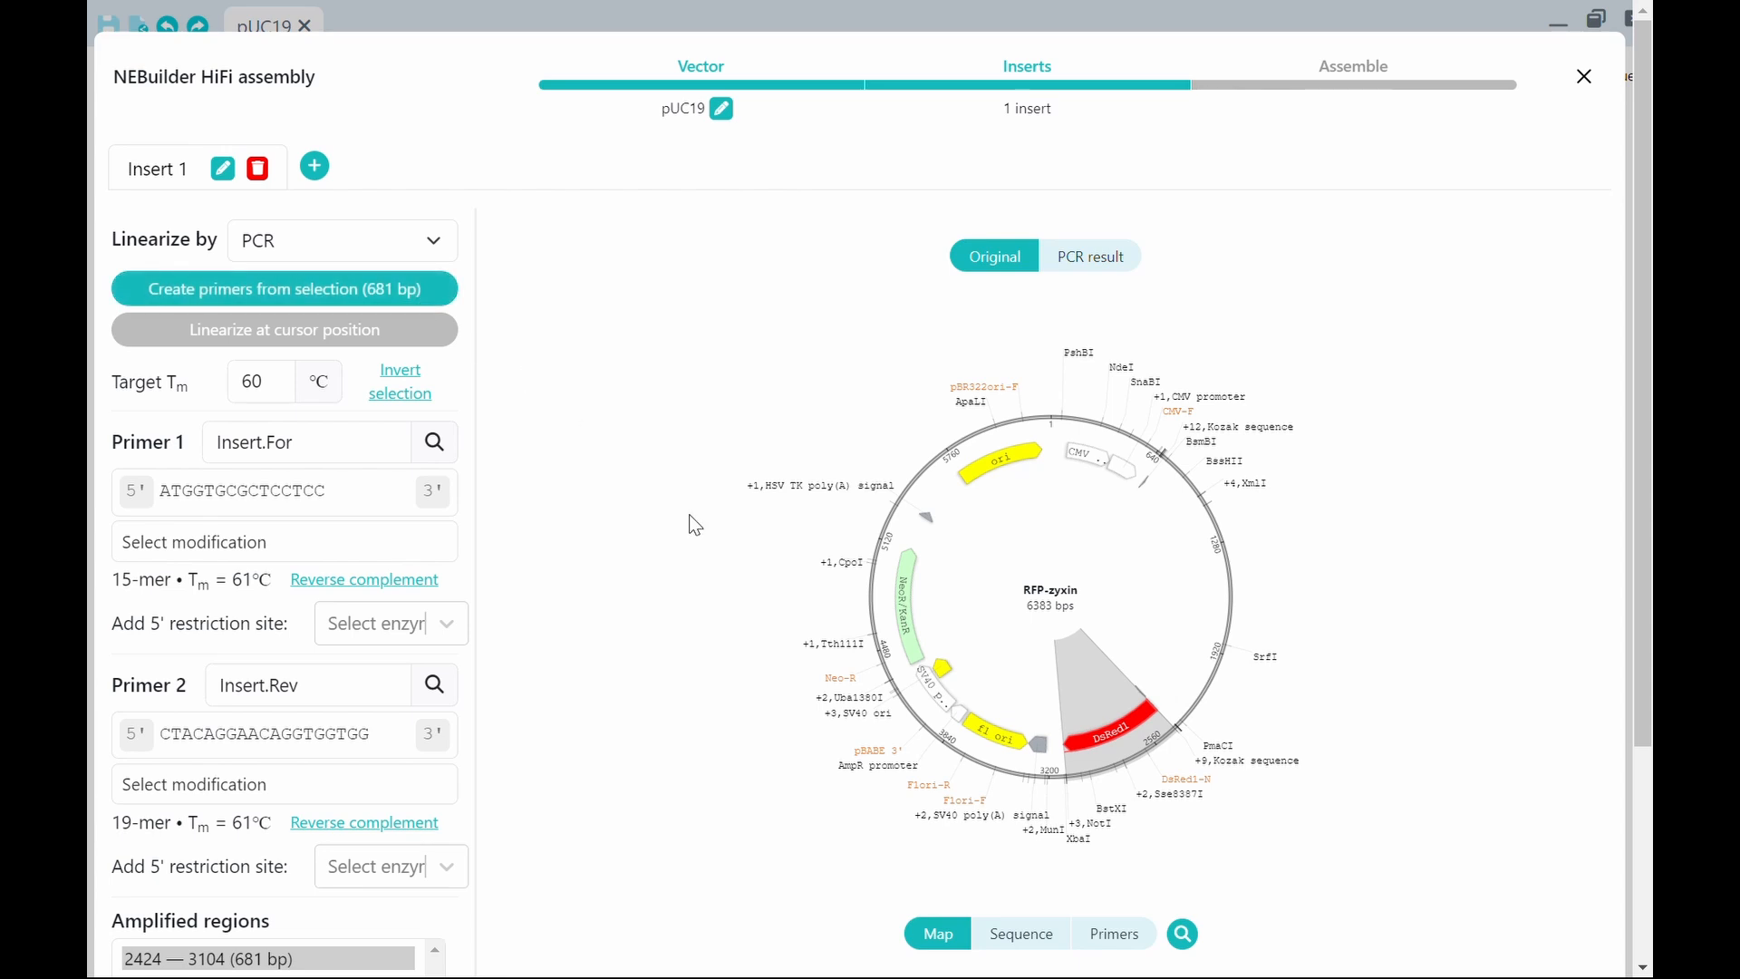
click(1115, 936)
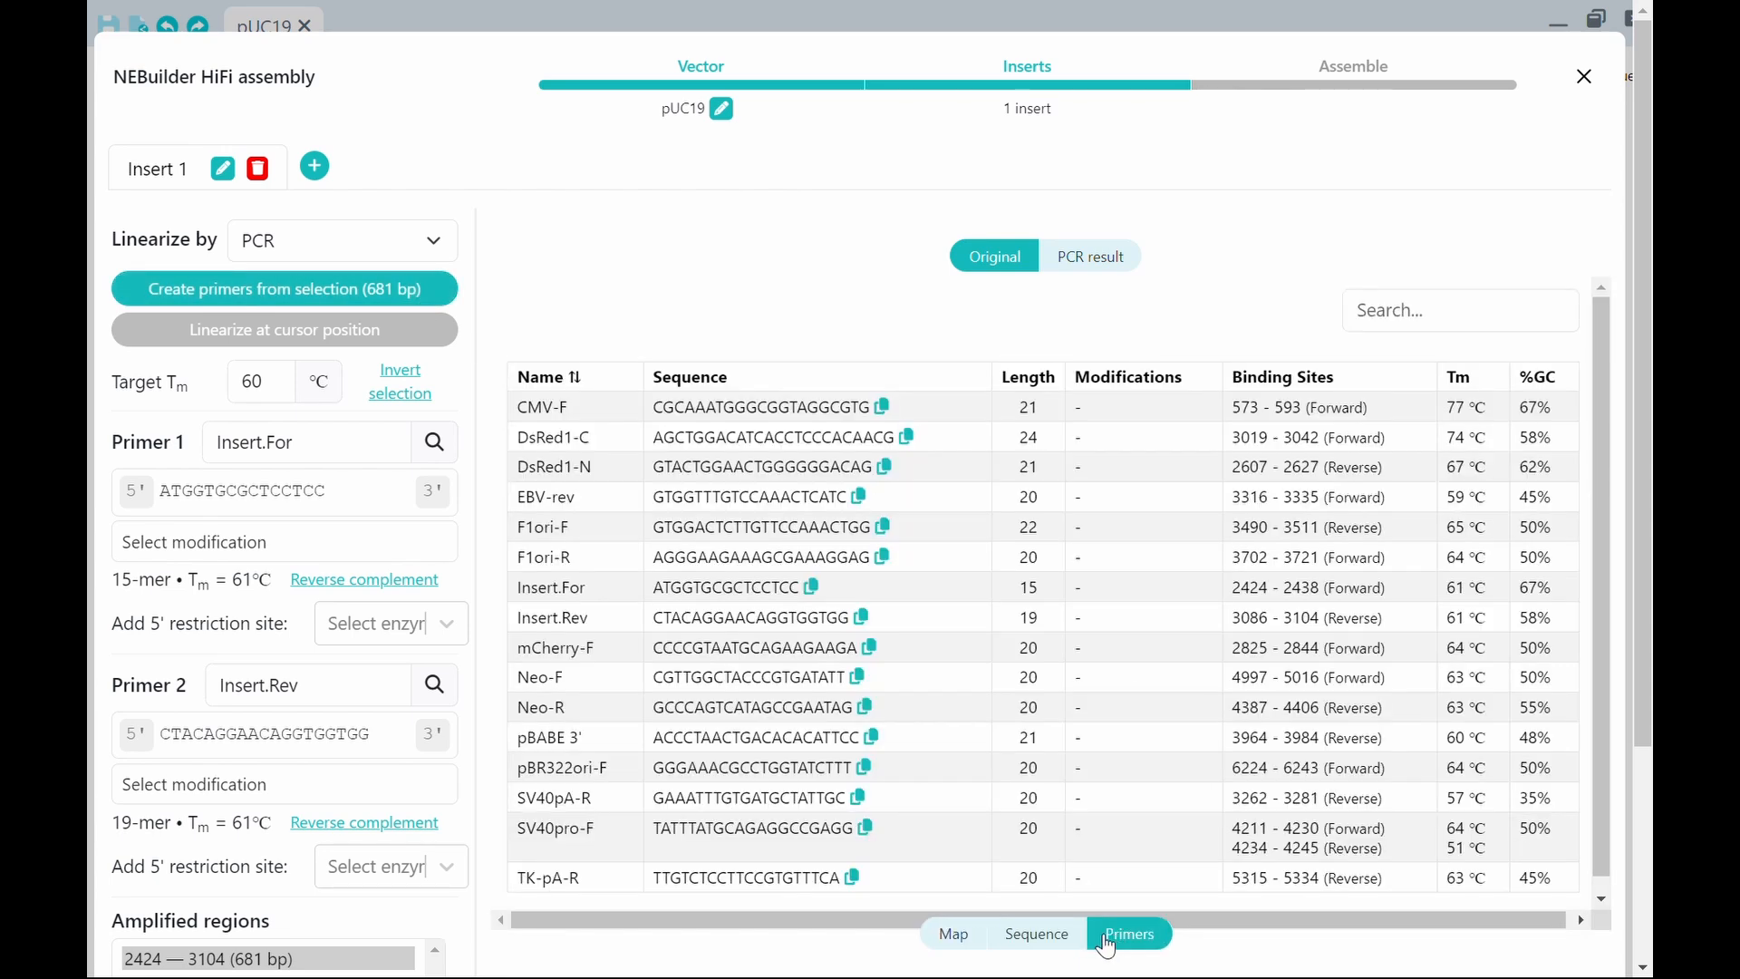
click(966, 943)
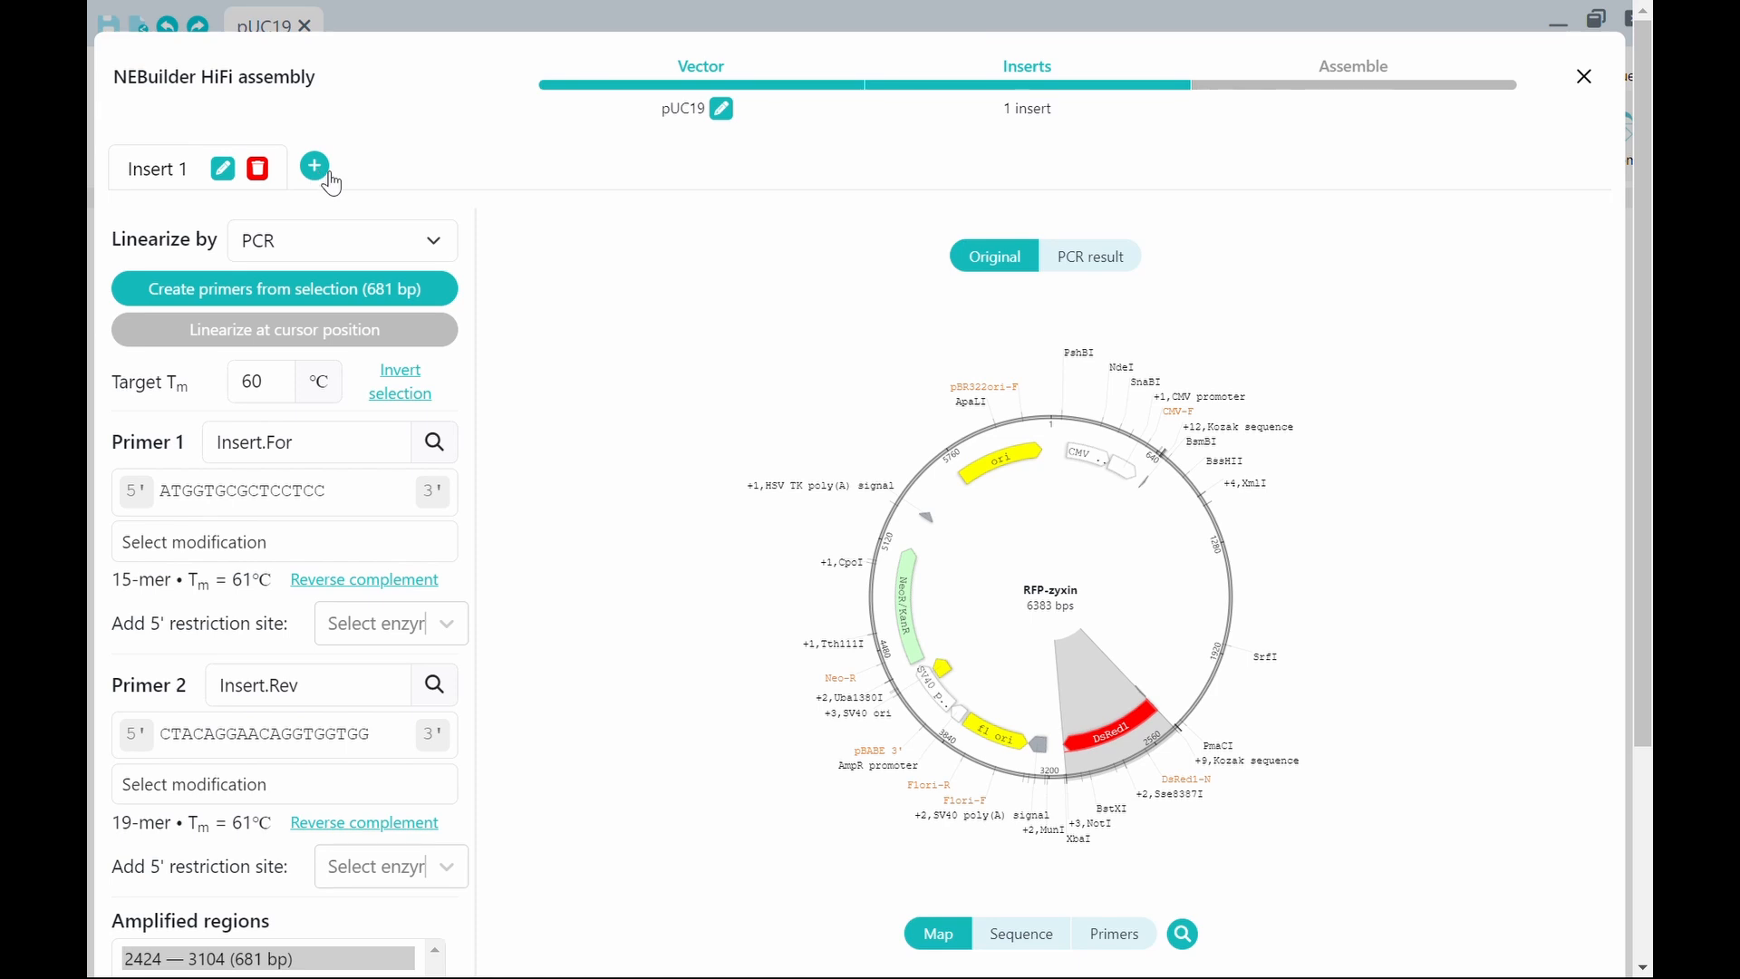
Proceed to the assembly stage and set the fixed overlap length to 15 bp.
scroll(1487, 750, down, 3)
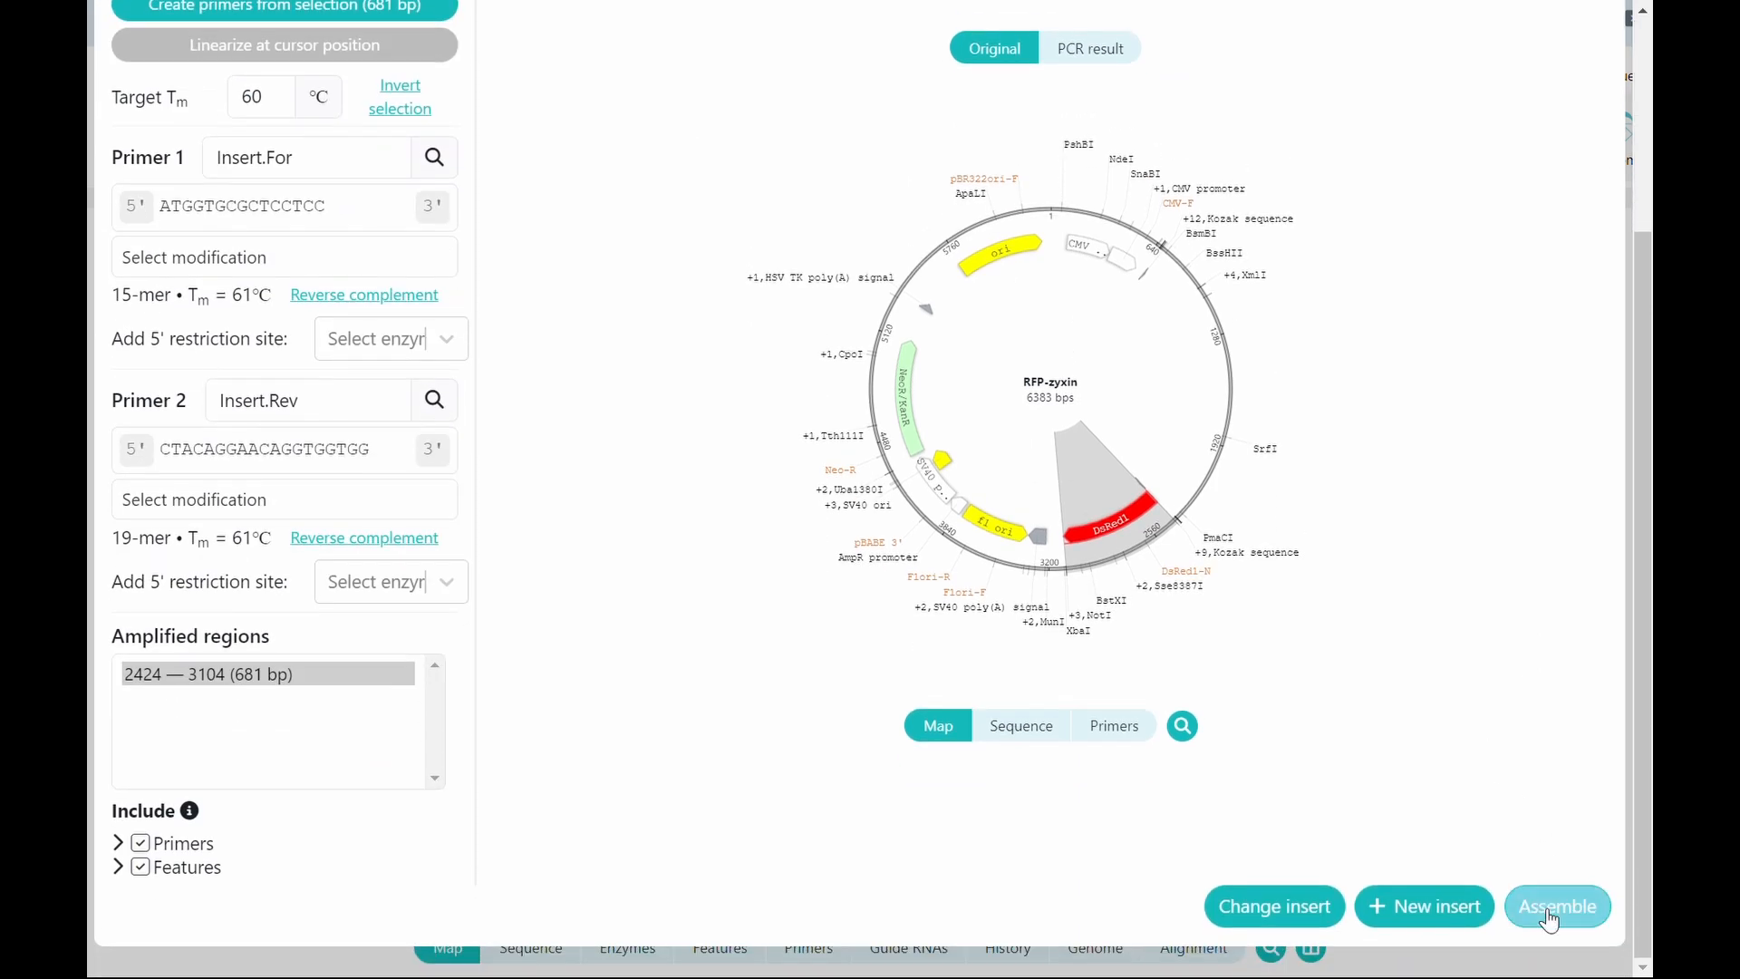
click(1550, 915)
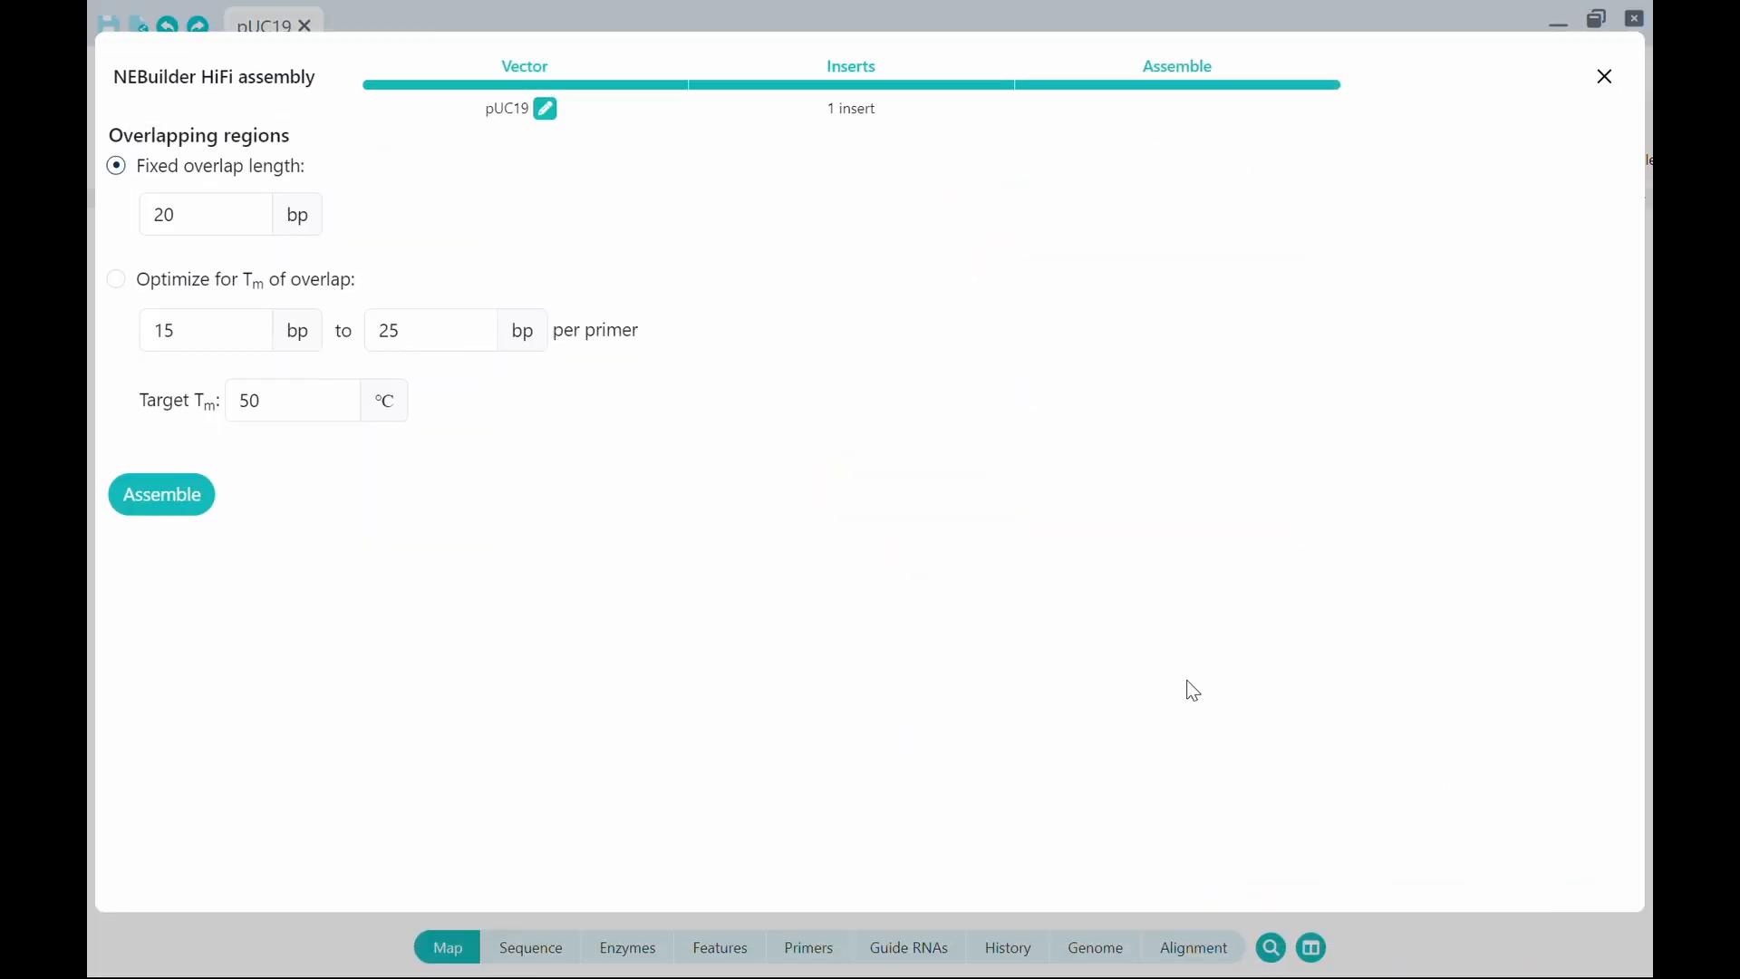
click(211, 213)
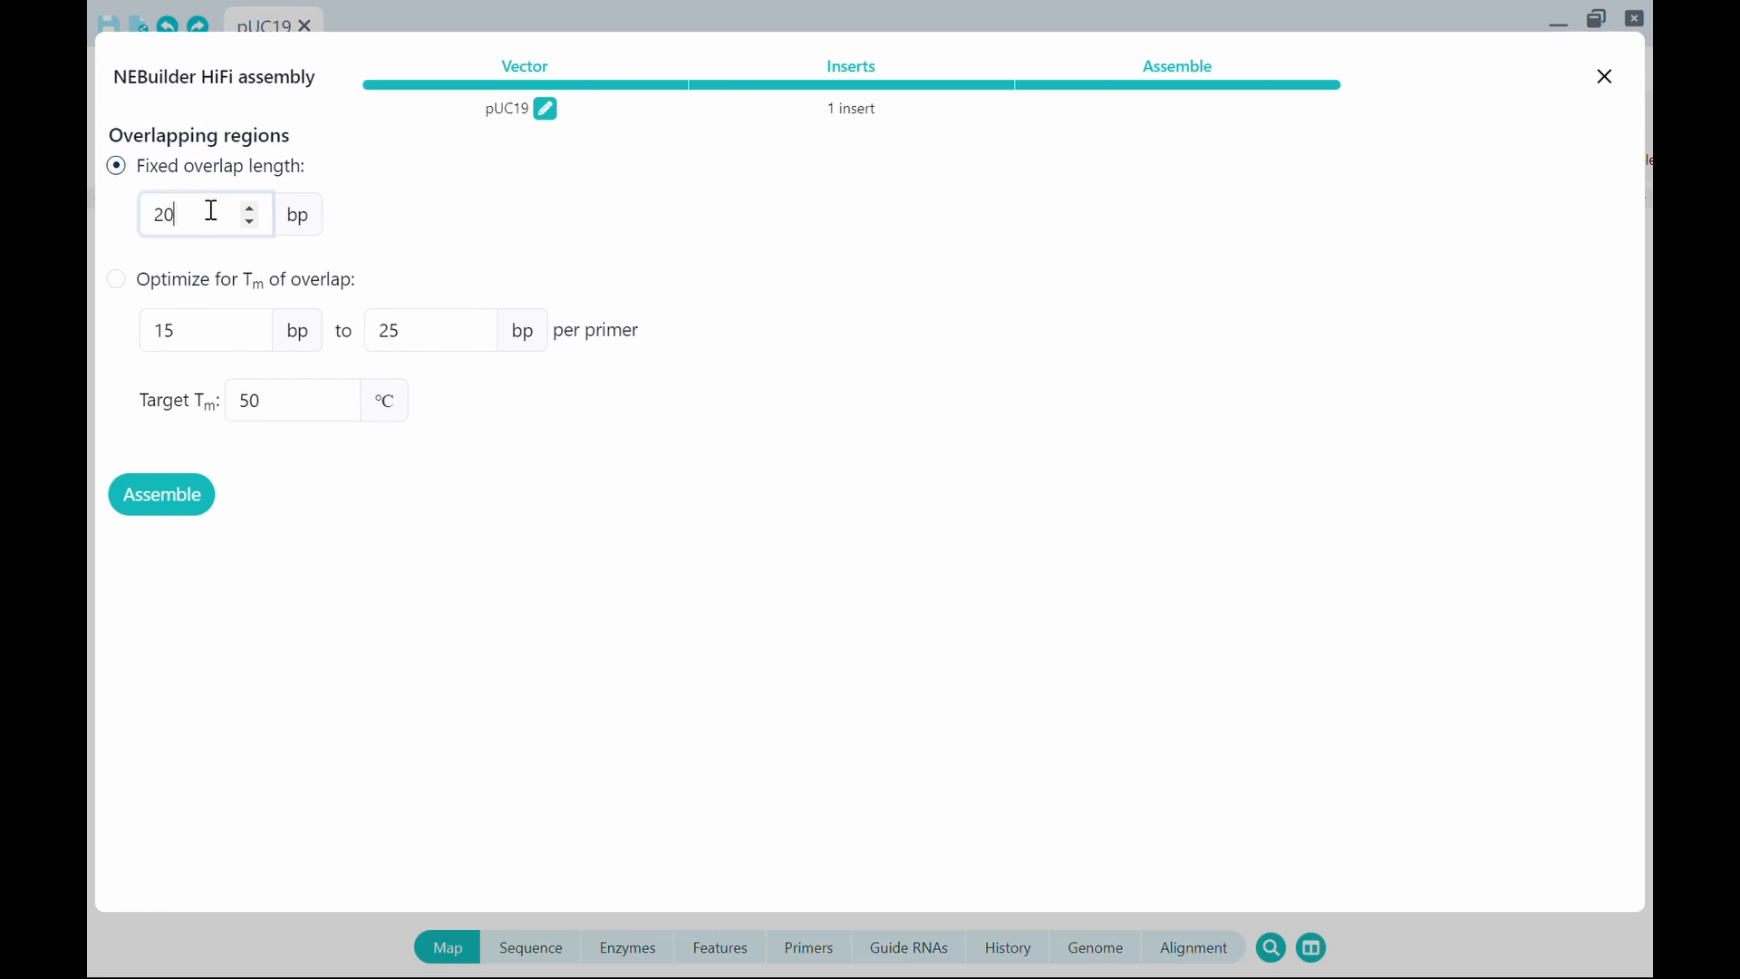
drag(208, 213, 146, 215)
text(15)
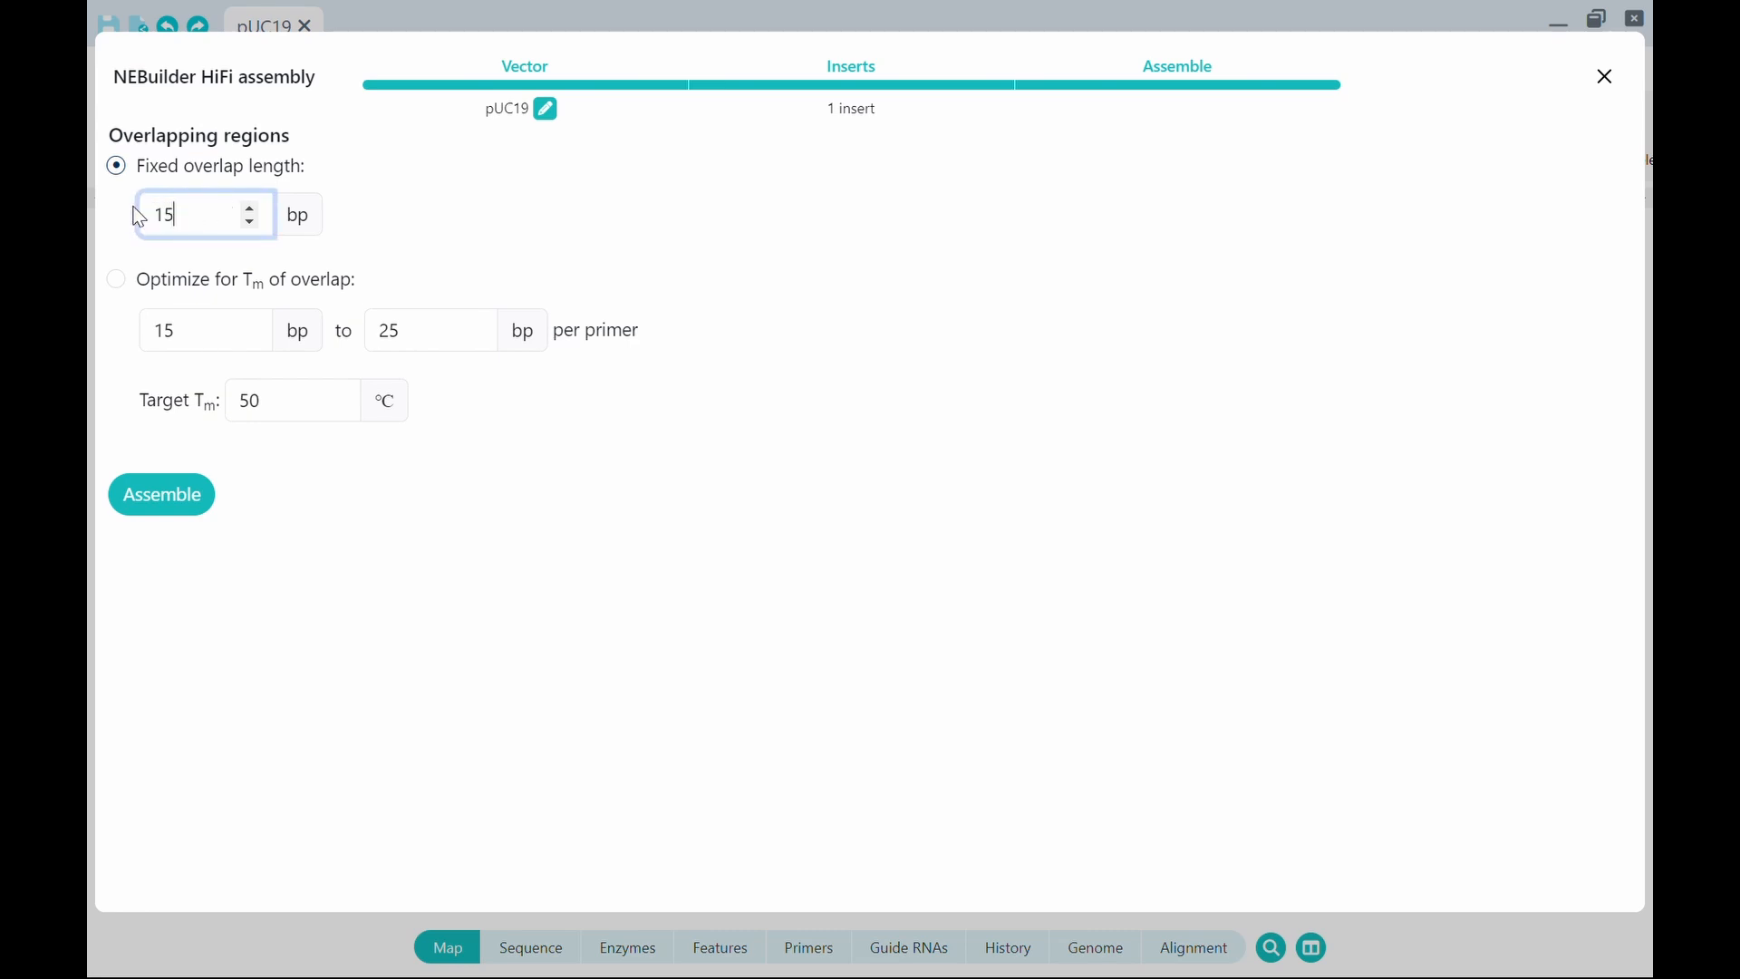
click(514, 243)
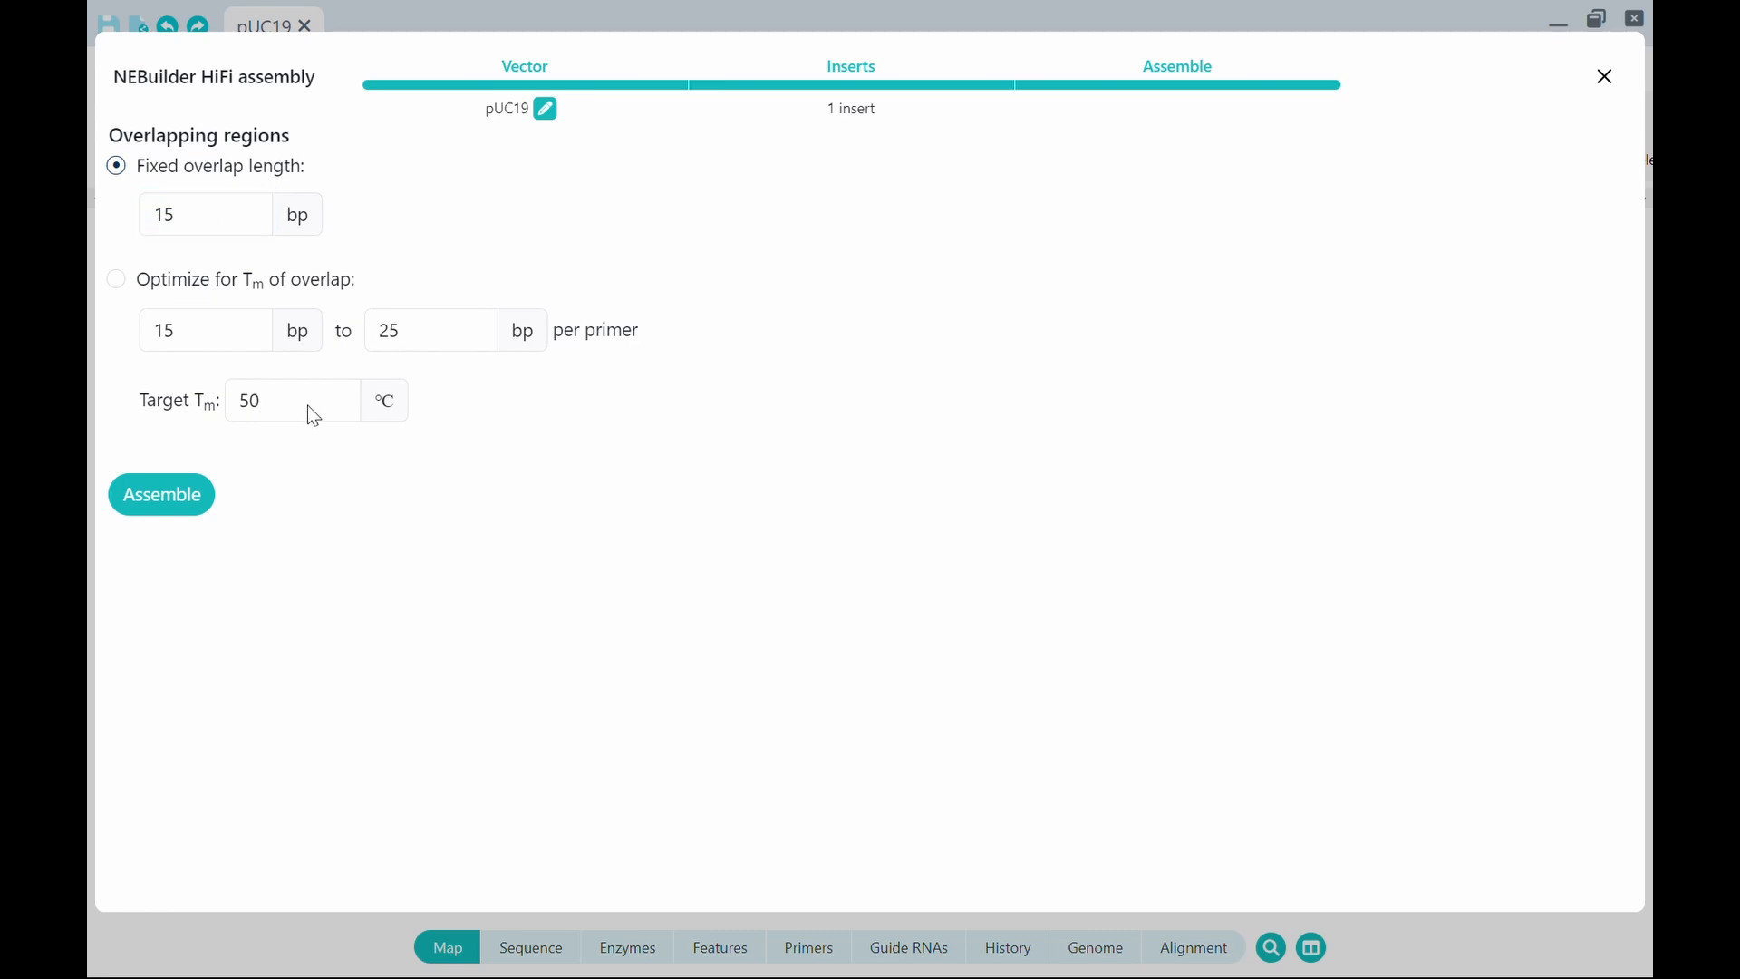
Assemble the vector and insert, and save the product into My Files under the suggested file name.
click(175, 505)
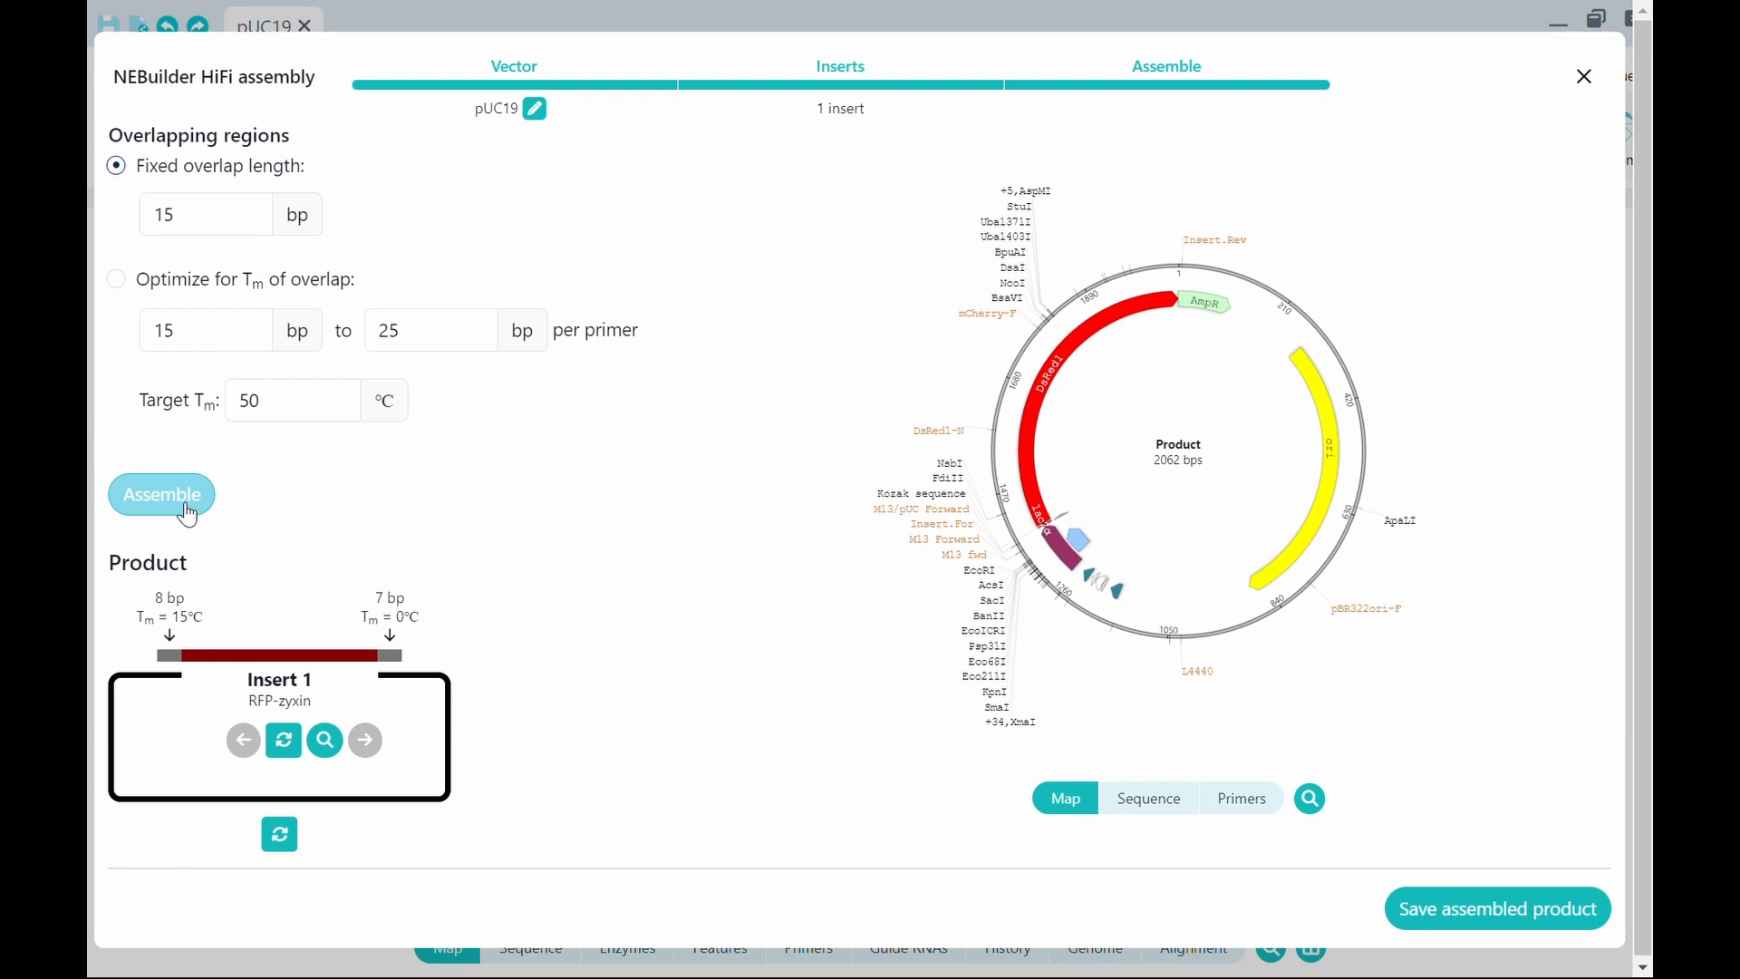
click(1496, 910)
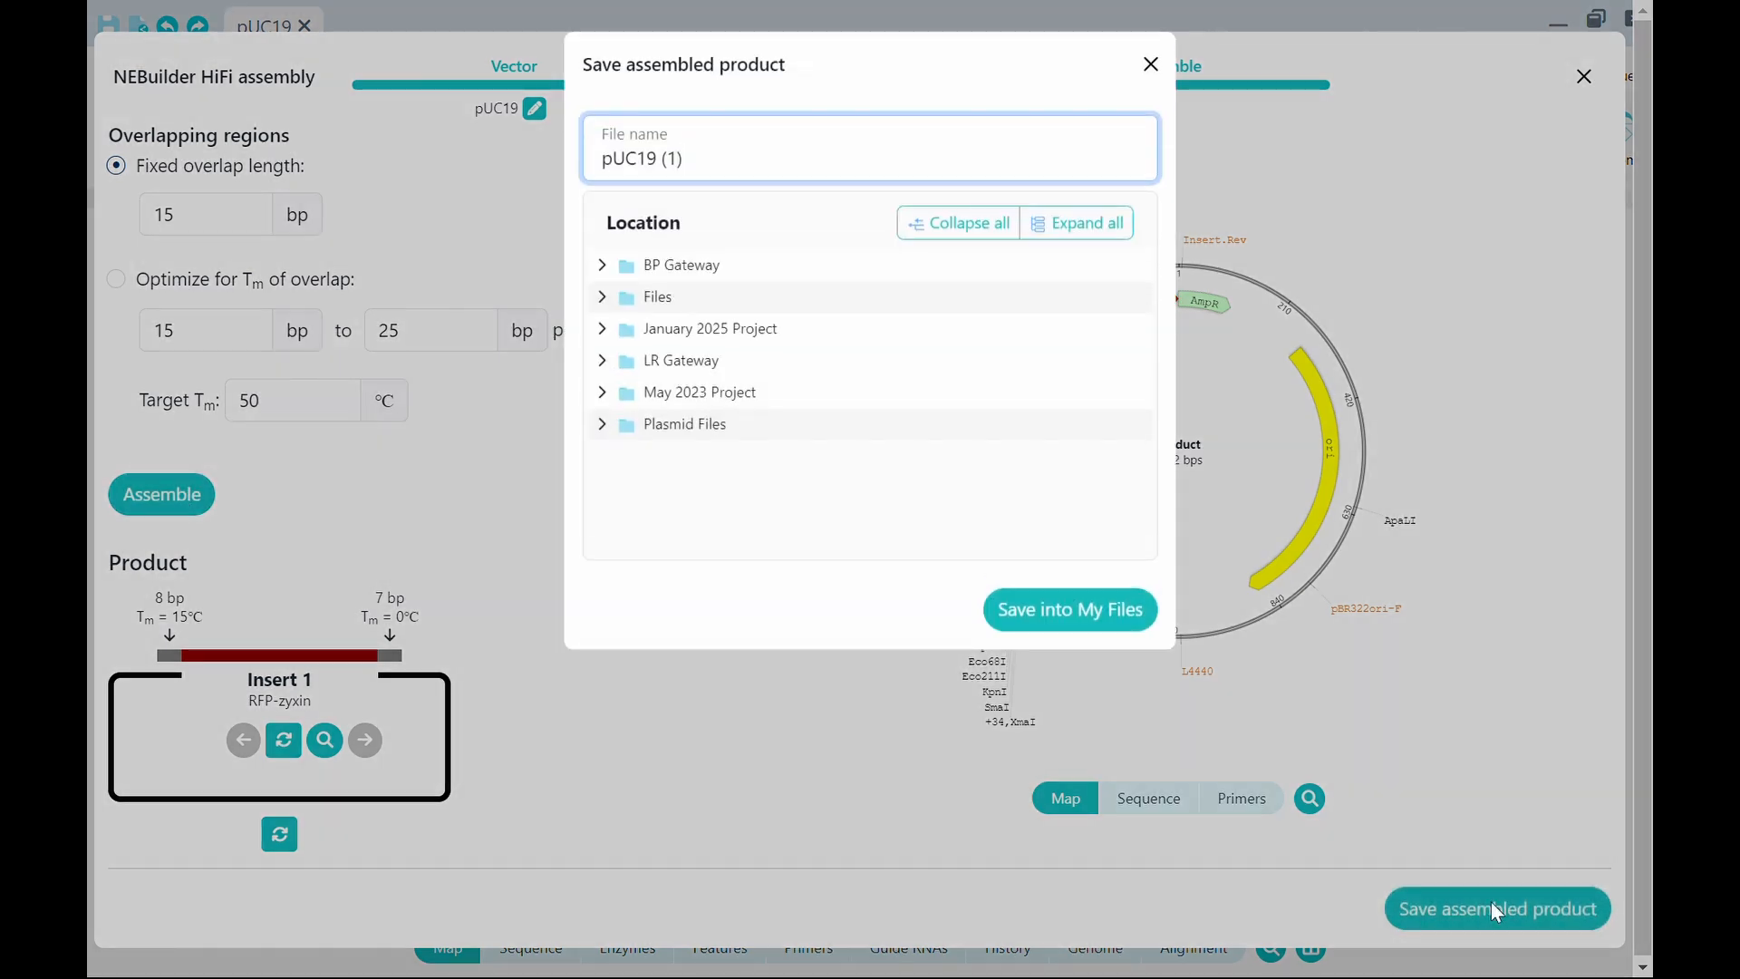
click(1075, 611)
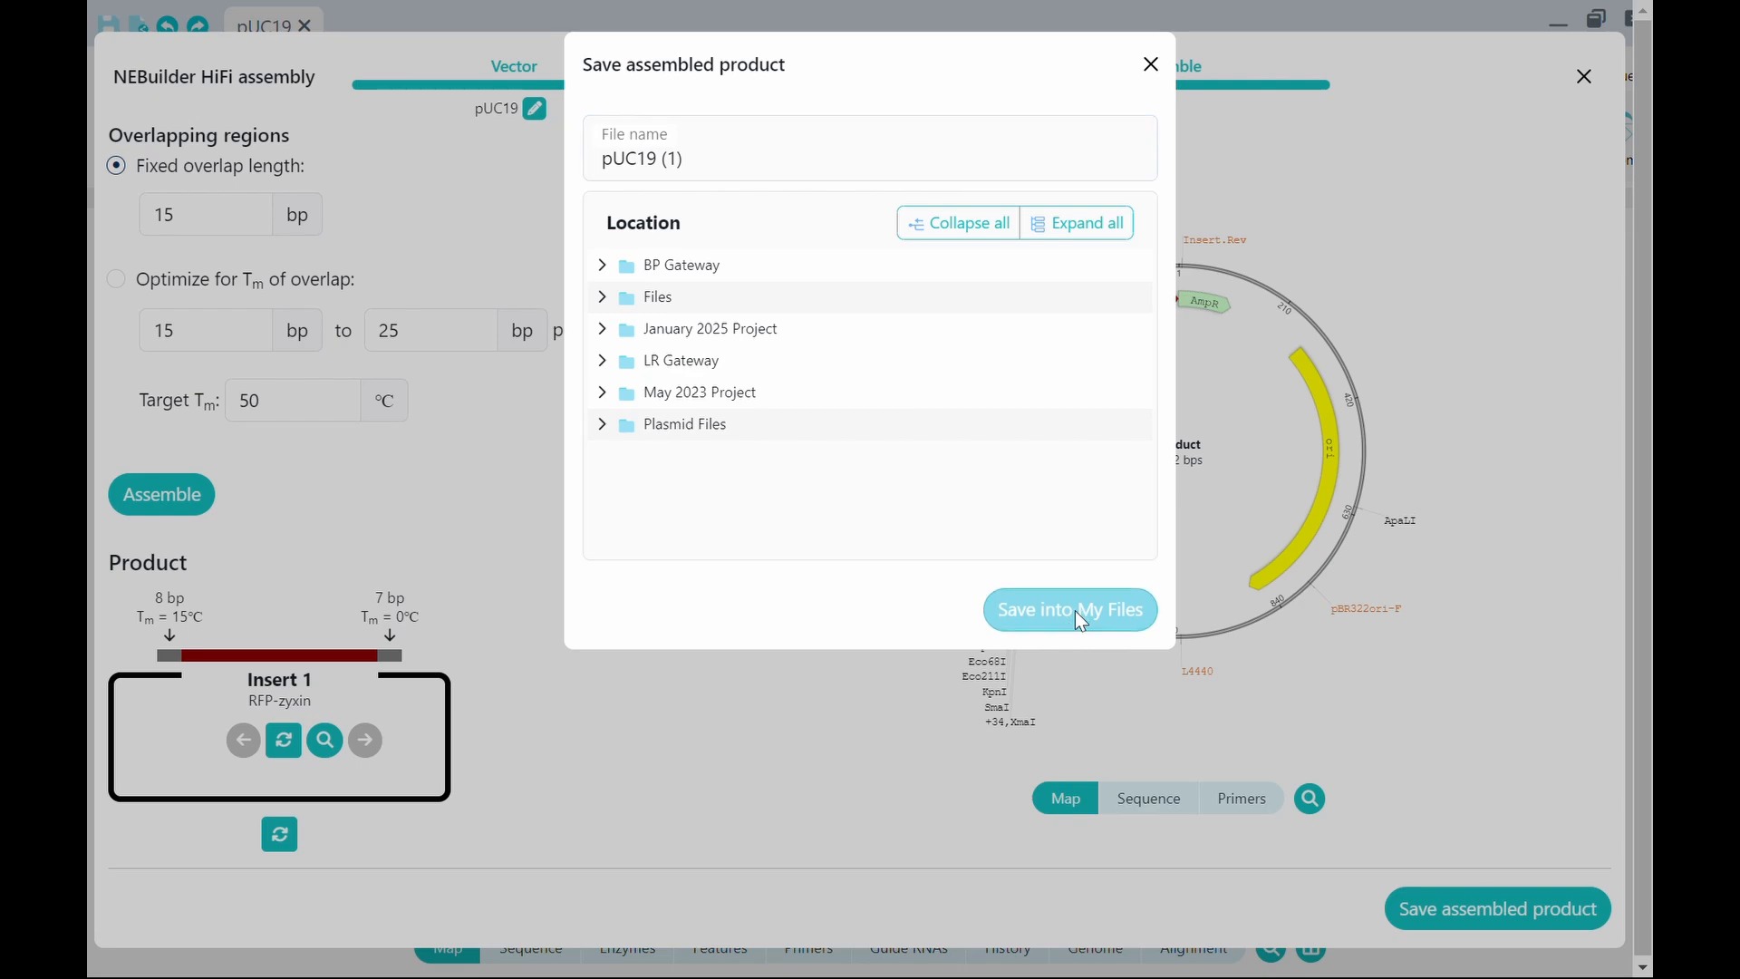